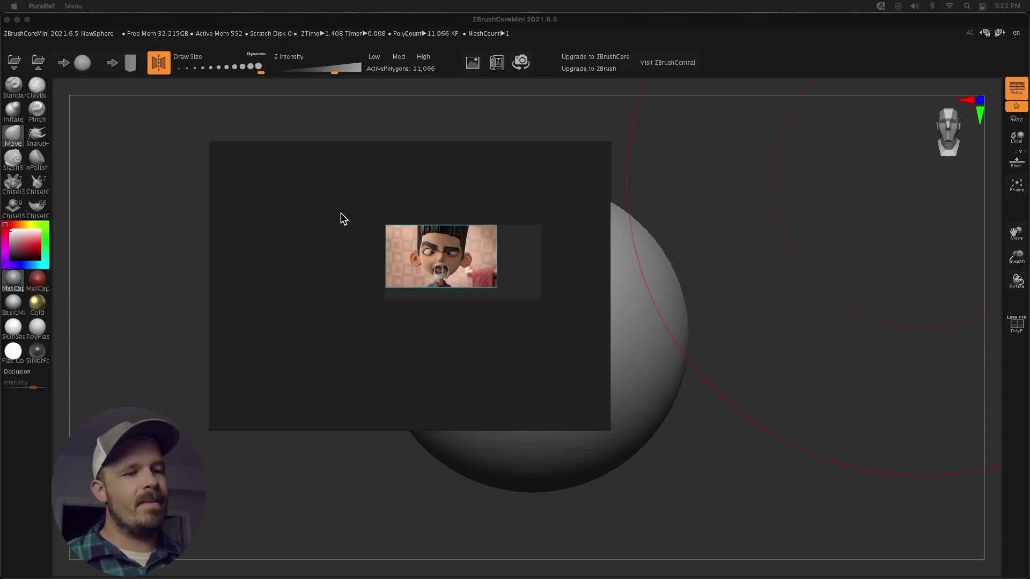
Zoom into the boy's face and enlarge the PureRef window so the picture fills it.
{"action": "right_click_drag", "start_coordinate": [340, 213], "coordinate": [363, 236]}
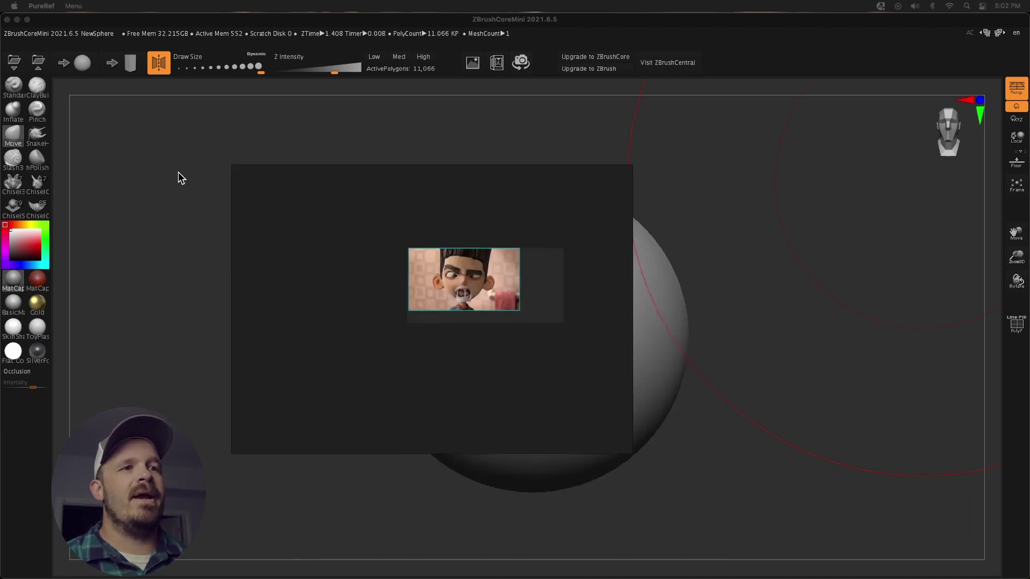
{"action": "scroll", "coordinate": [507, 329], "scroll_direction": "up", "scroll_amount": 5}
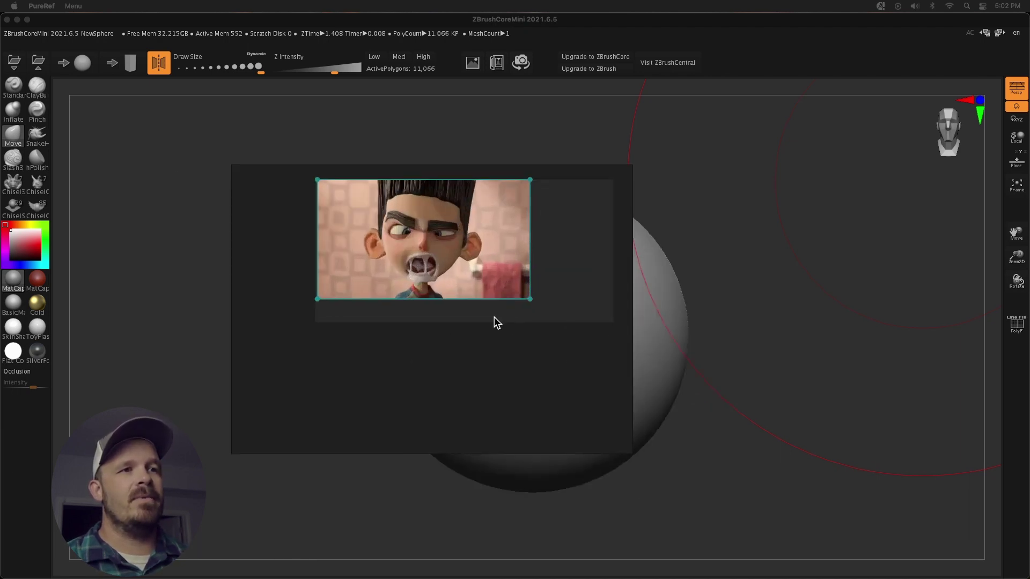
{"action": "scroll", "coordinate": [488, 324], "scroll_direction": "up", "scroll_amount": 2}
{"action": "right_click_drag", "start_coordinate": [488, 323], "coordinate": [671, 378]}
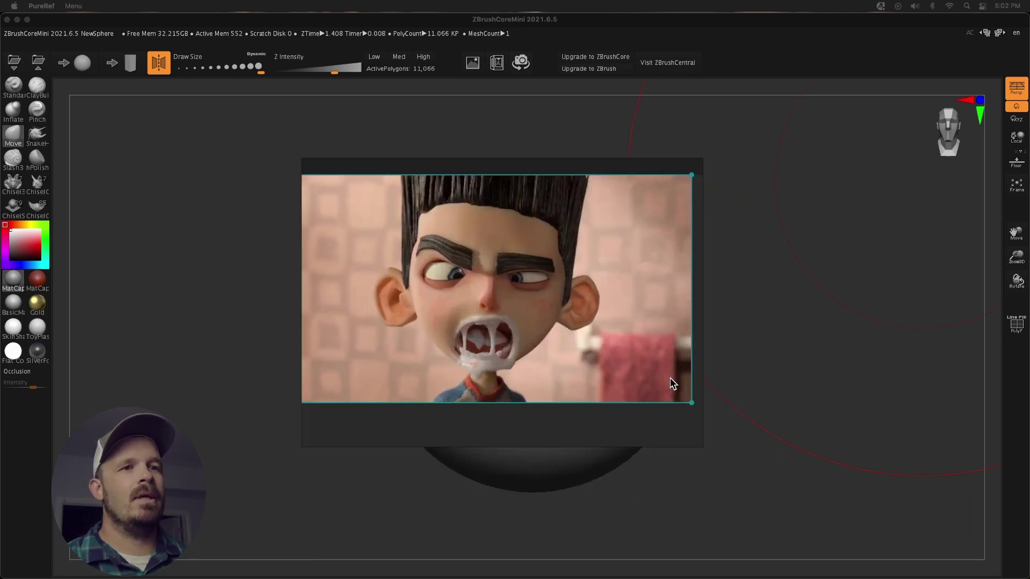
{"action": "left_click", "coordinate": [701, 448]}
{"action": "left_click_drag", "start_coordinate": [698, 443], "coordinate": [771, 529]}
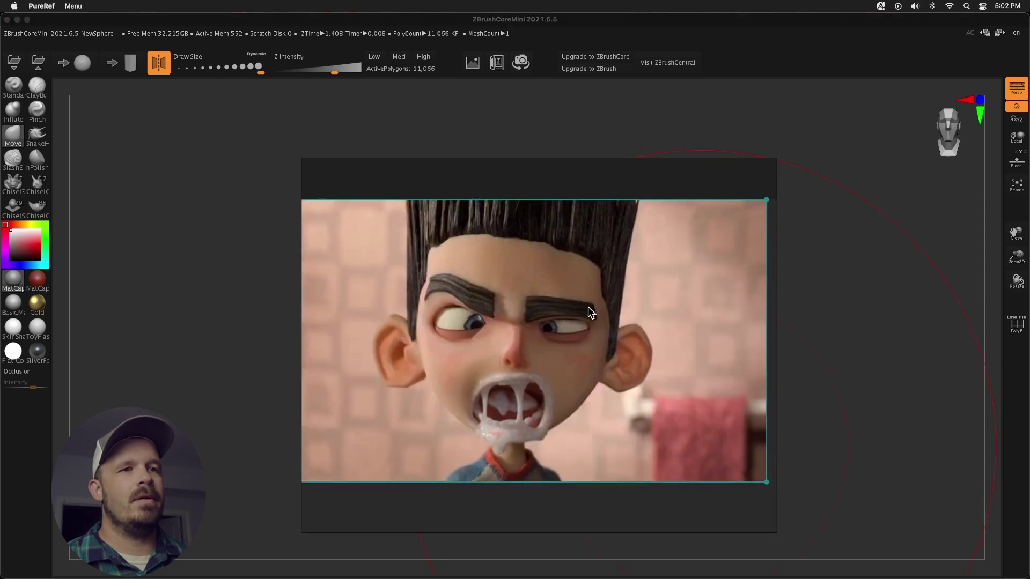
{"action": "left_click_drag", "start_coordinate": [587, 307], "coordinate": [591, 301]}
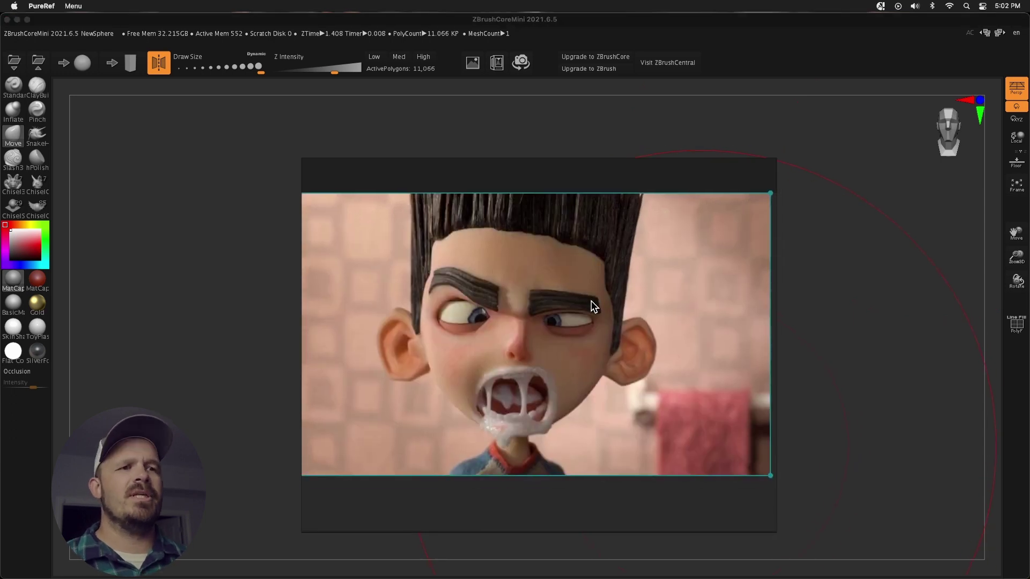
Lower PureRef's Master Opacity under Settings > Colors to about 40%.
{"action": "left_click", "coordinate": [594, 145]}
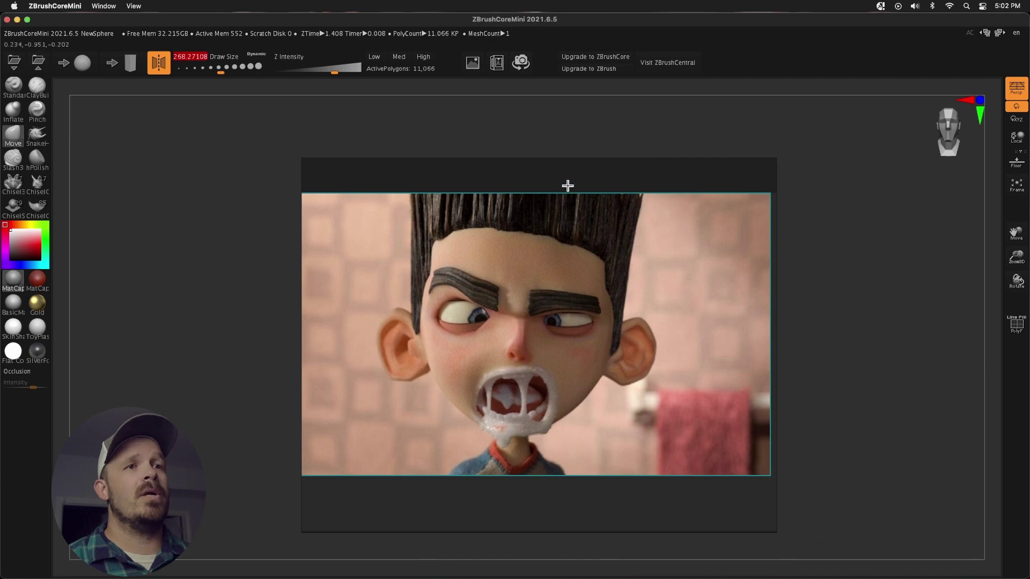
{"action": "right_click", "coordinate": [579, 288]}
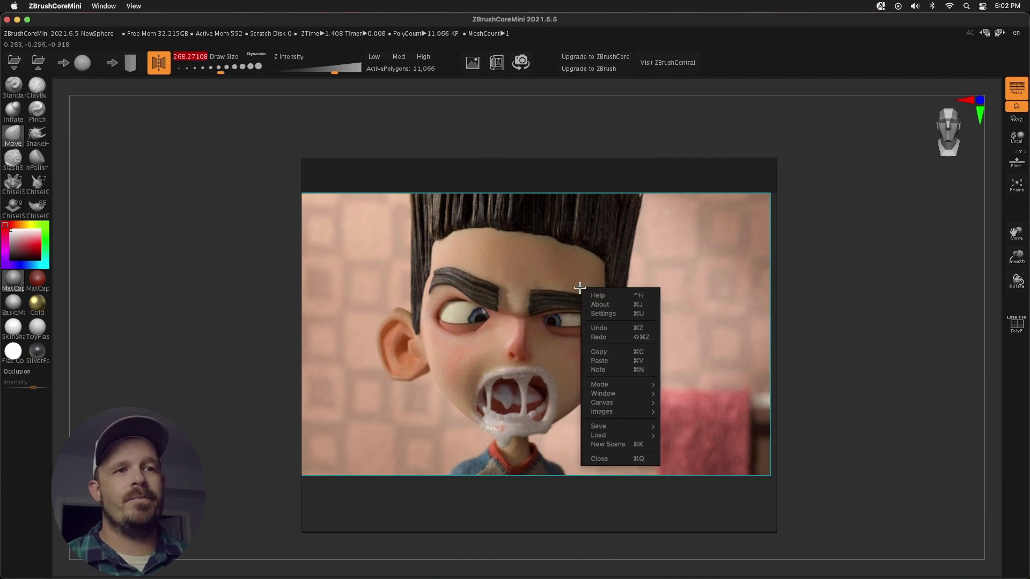
{"action": "left_click", "coordinate": [618, 314]}
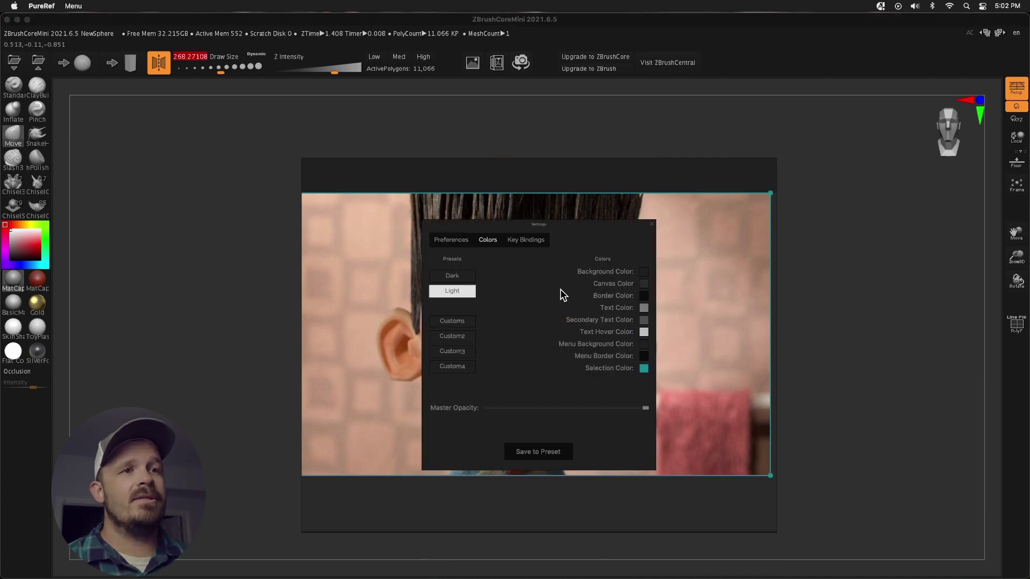
{"action": "left_click", "coordinate": [449, 239]}
{"action": "left_click", "coordinate": [486, 241]}
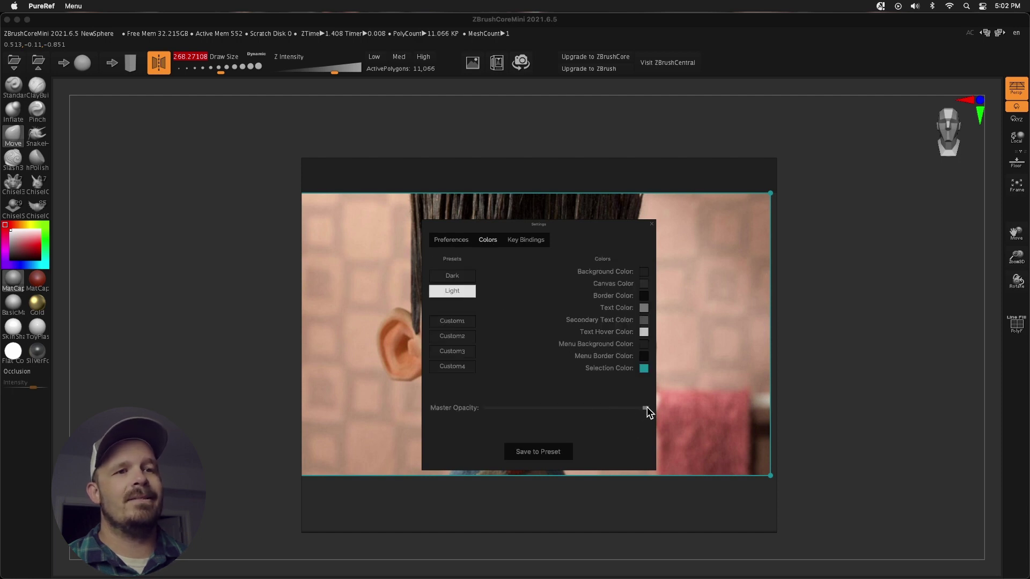
{"action": "left_click_drag", "start_coordinate": [647, 410], "coordinate": [558, 418]}
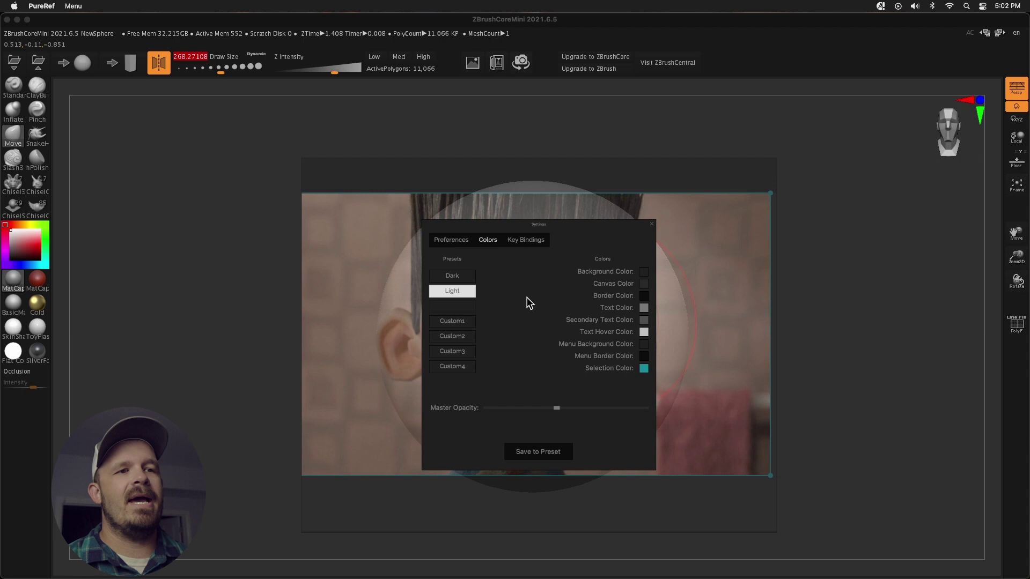
Close the settings and move the faded reference face up and left over the sphere.
{"action": "left_click", "coordinate": [649, 225]}
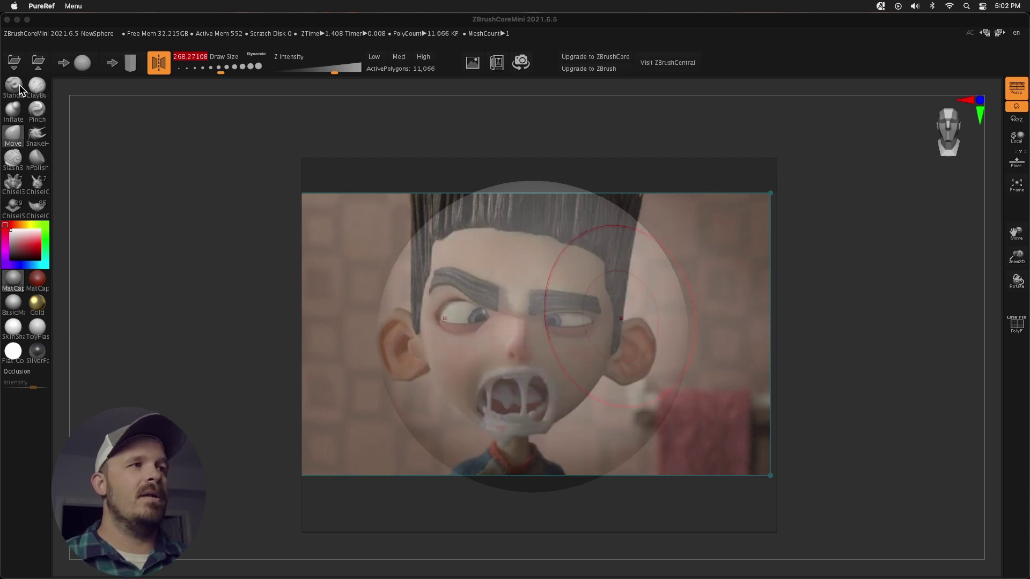
{"action": "mouse_move", "coordinate": [486, 313]}
{"action": "left_mouse_down"}
{"action": "mouse_move", "coordinate": [499, 257]}
{"action": "mouse_move", "coordinate": [486, 348]}
{"action": "mouse_move", "coordinate": [519, 294]}
{"action": "mouse_move", "coordinate": [494, 304]}
{"action": "left_mouse_up"}
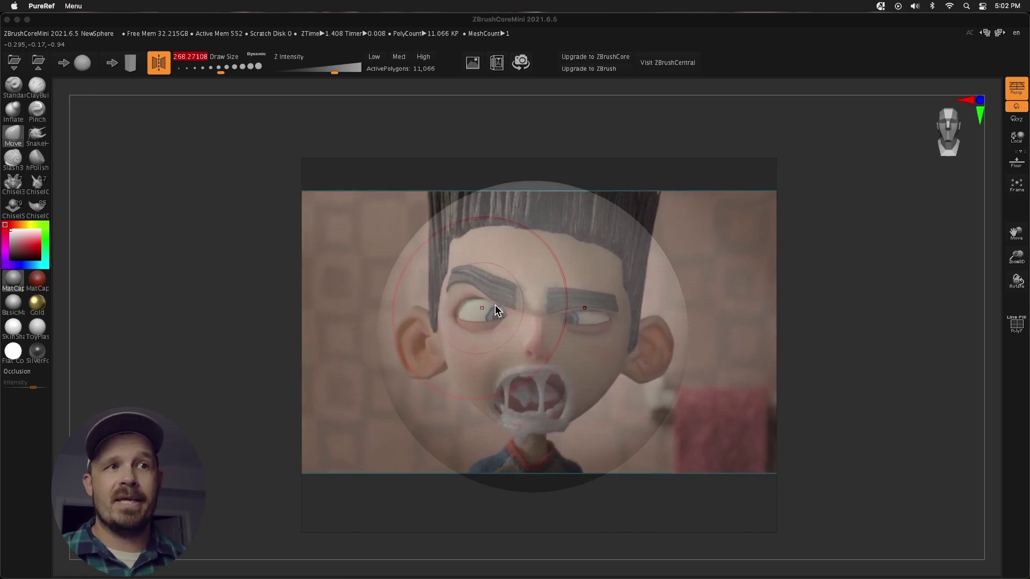
{"action": "mouse_move", "coordinate": [560, 309]}
{"action": "left_mouse_down"}
{"action": "mouse_move", "coordinate": [377, 291]}
{"action": "mouse_move", "coordinate": [449, 321]}
{"action": "mouse_move", "coordinate": [505, 298]}
{"action": "mouse_move", "coordinate": [547, 306]}
{"action": "left_mouse_up"}
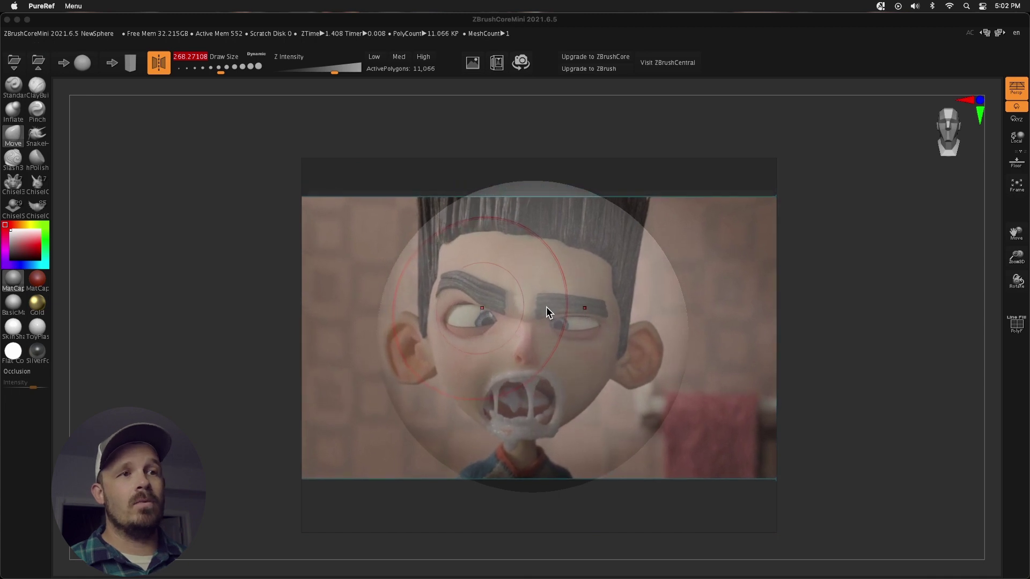
Set PureRef's mode to Transparent To Mouse.
{"action": "right_click", "coordinate": [584, 276]}
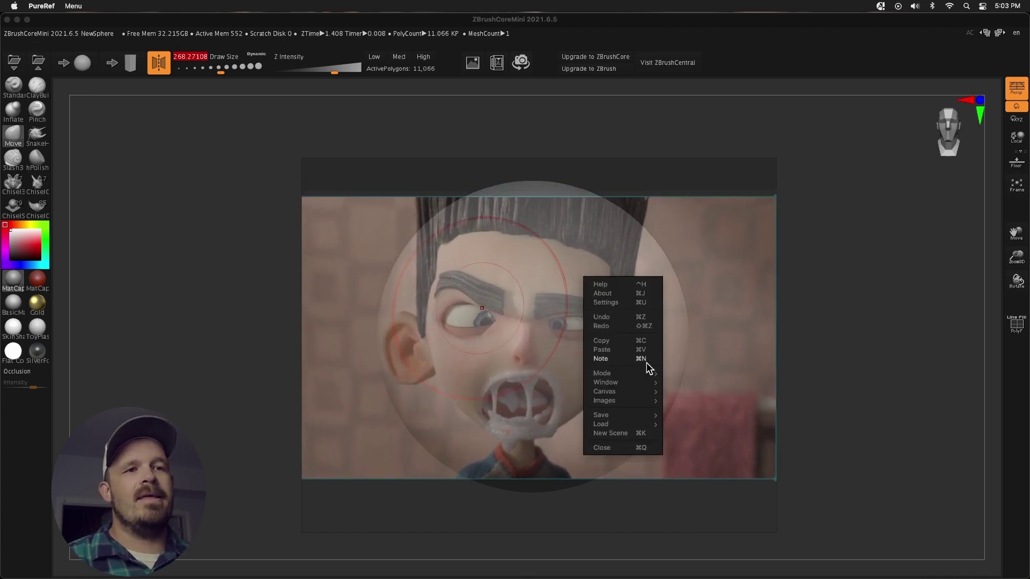
{"action": "mouse_move", "coordinate": [651, 376]}
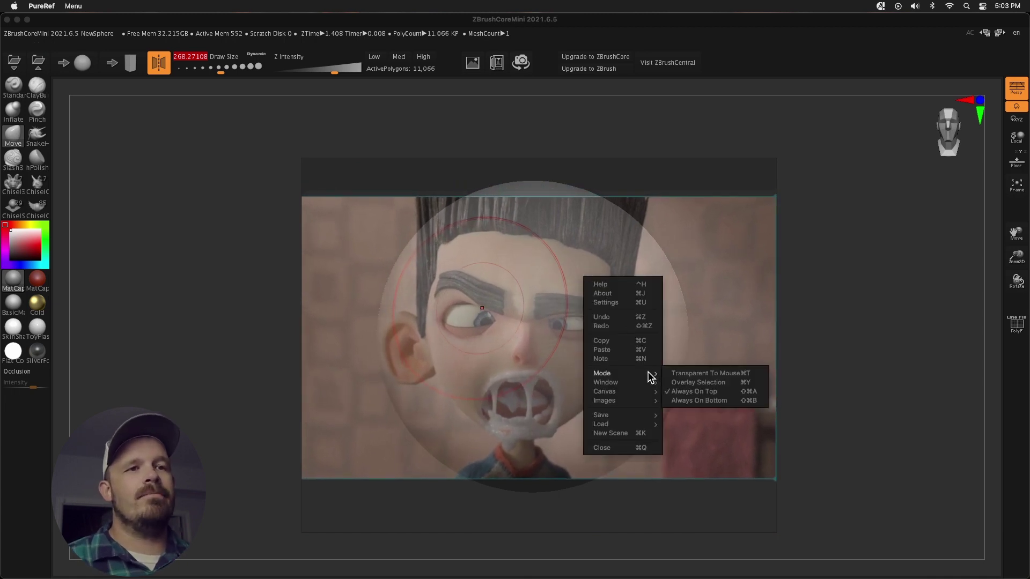
{"action": "left_click", "coordinate": [689, 373]}
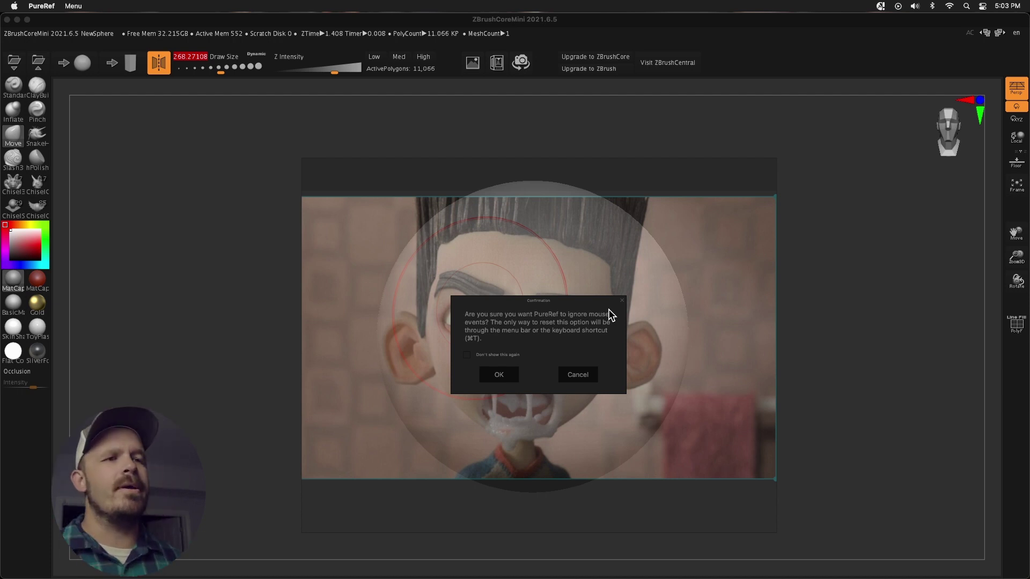
Confirm mouse pass-through, build clay around the nose, brows and cheeks, then reduce the brush size.
{"action": "left_click", "coordinate": [499, 375]}
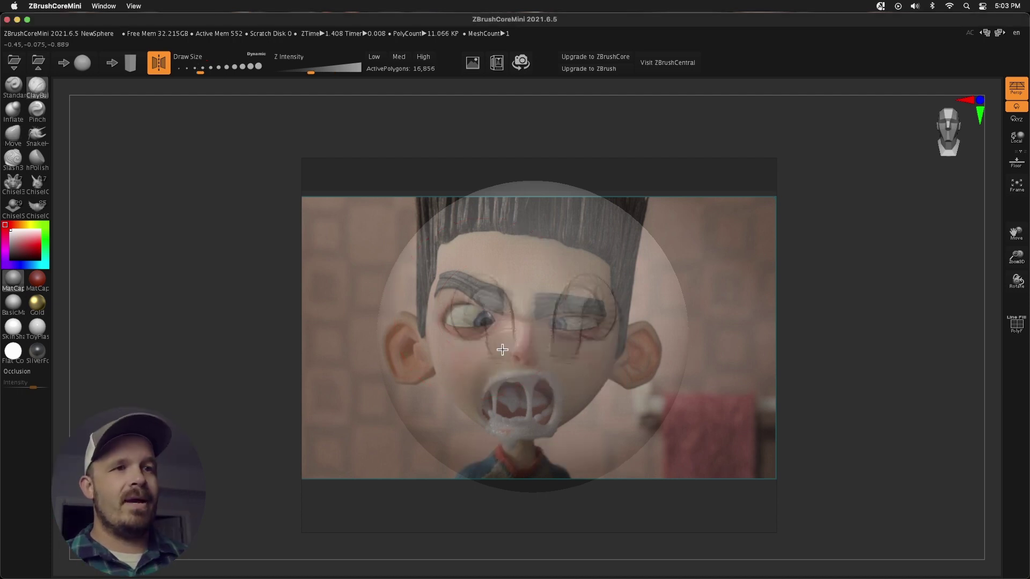
{"action": "mouse_move", "coordinate": [502, 349]}
{"action": "left_mouse_down"}
{"action": "mouse_move", "coordinate": [476, 359]}
{"action": "mouse_move", "coordinate": [472, 284]}
{"action": "mouse_move", "coordinate": [483, 305]}
{"action": "mouse_move", "coordinate": [526, 300]}
{"action": "left_mouse_up"}
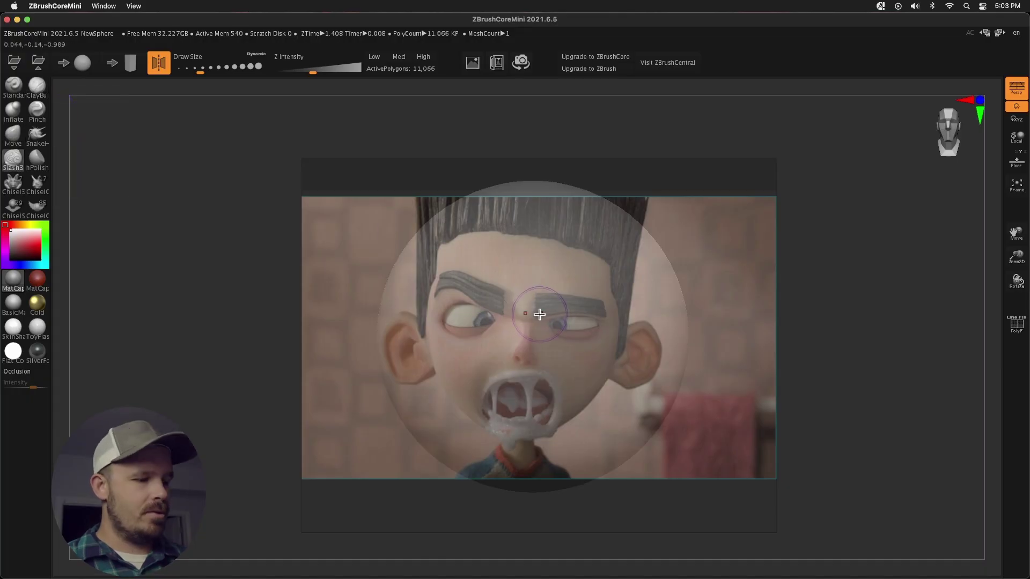
{"action": "key", "text": "s"}
{"action": "left_click_drag", "start_coordinate": [542, 310], "coordinate": [536, 310]}
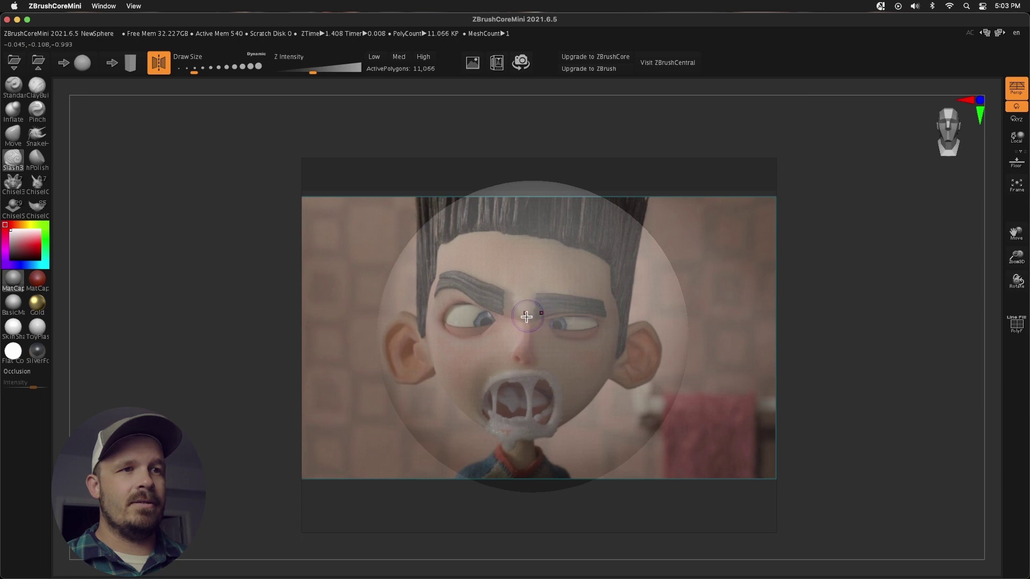
Undo two trial brow creases, slash a groove up the forehead midline, and pan the sphere lower.
{"action": "left_click_drag", "start_coordinate": [528, 282], "coordinate": [520, 339]}
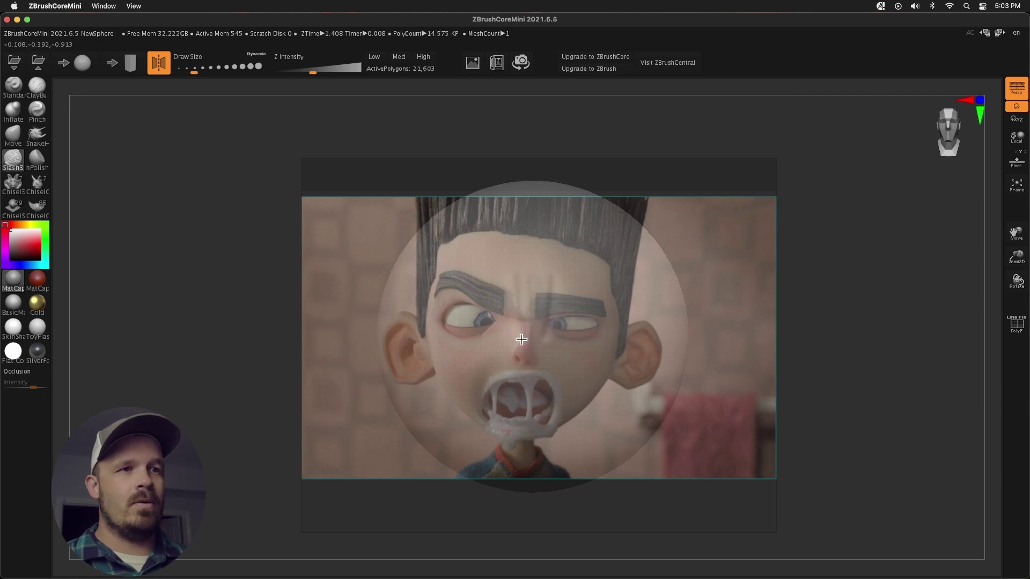
{"action": "left_click_drag", "start_coordinate": [496, 284], "coordinate": [511, 317]}
{"action": "key", "text": "super+z"}
{"action": "key", "text": "super+z"}
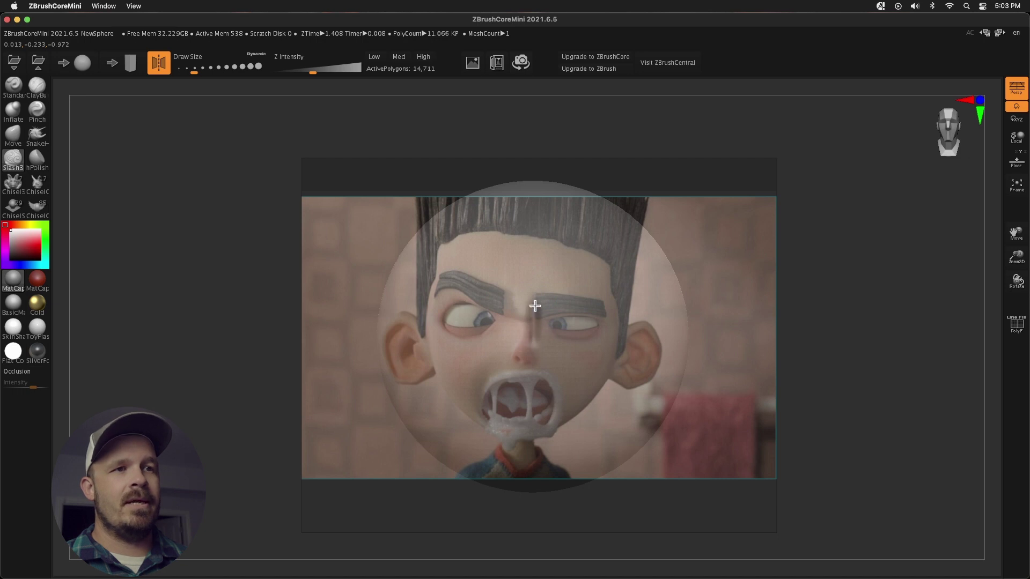
{"action": "left_click_drag", "start_coordinate": [535, 306], "coordinate": [534, 266]}
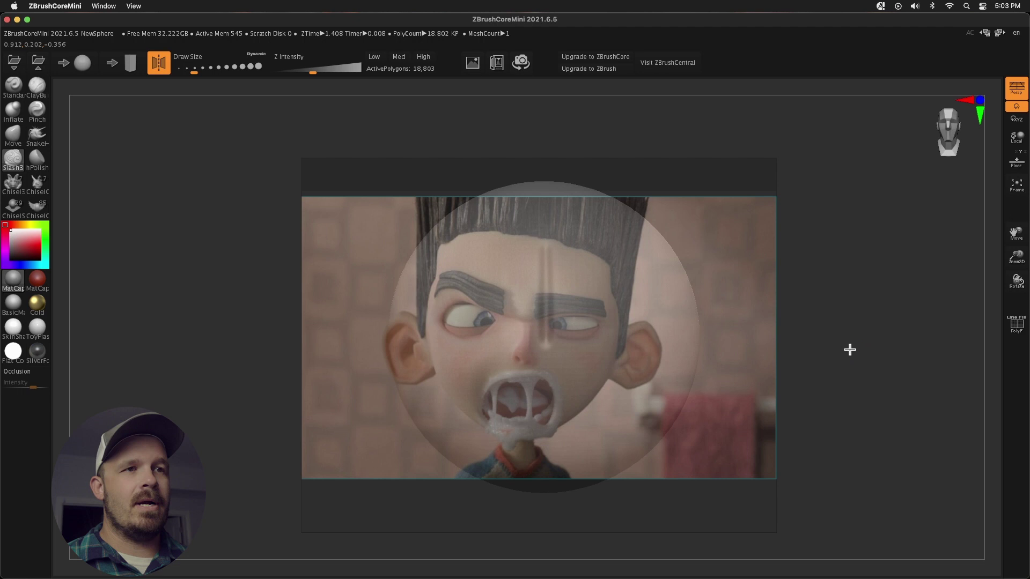
{"action": "left_click_drag", "start_coordinate": [855, 349], "coordinate": [827, 375], "text": "alt"}
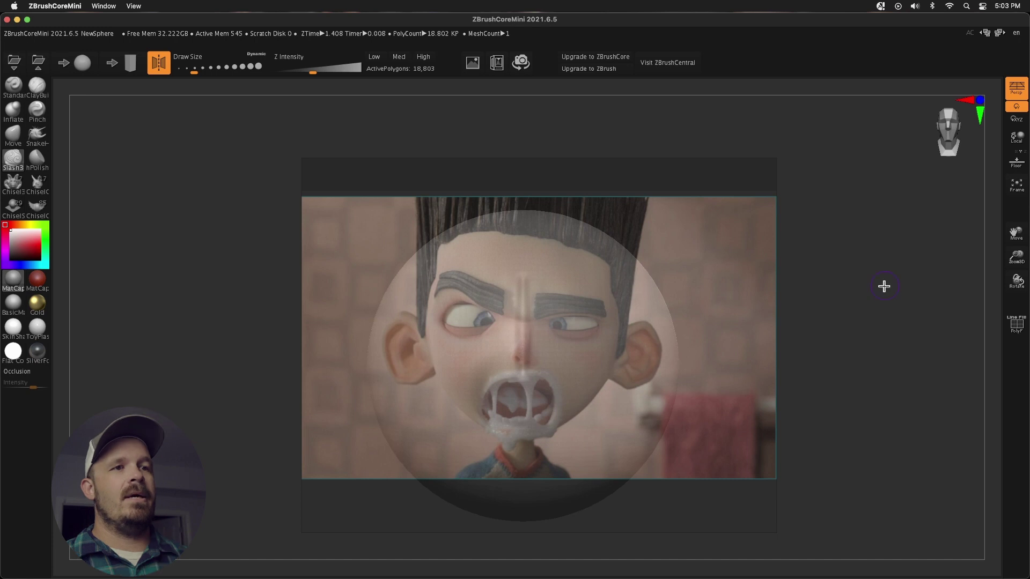
With the Move brush at size 324, push the head's sides inward and flatten its bottom.
{"action": "left_click", "coordinate": [15, 136]}
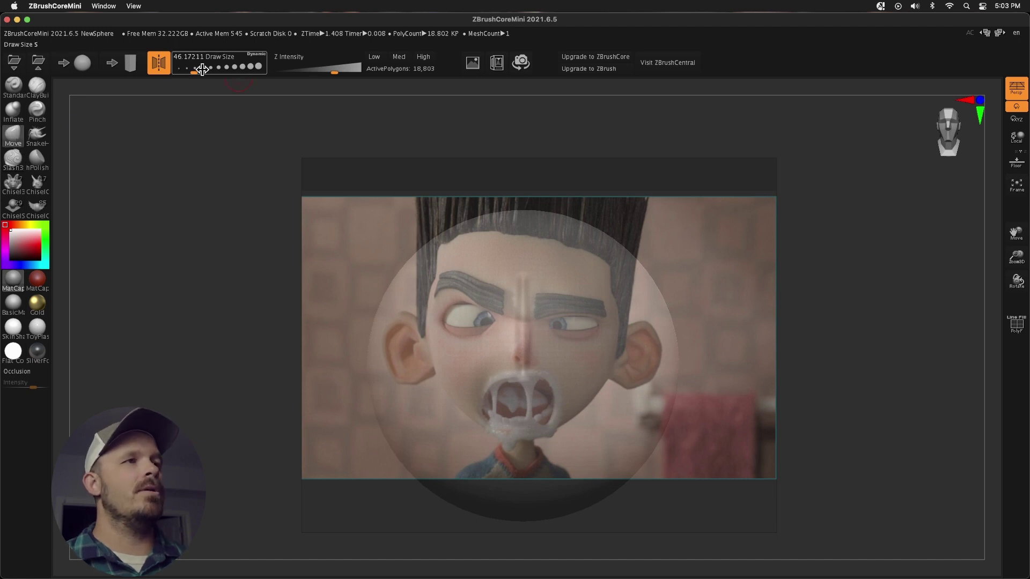
{"action": "left_click_drag", "start_coordinate": [196, 69], "coordinate": [233, 67]}
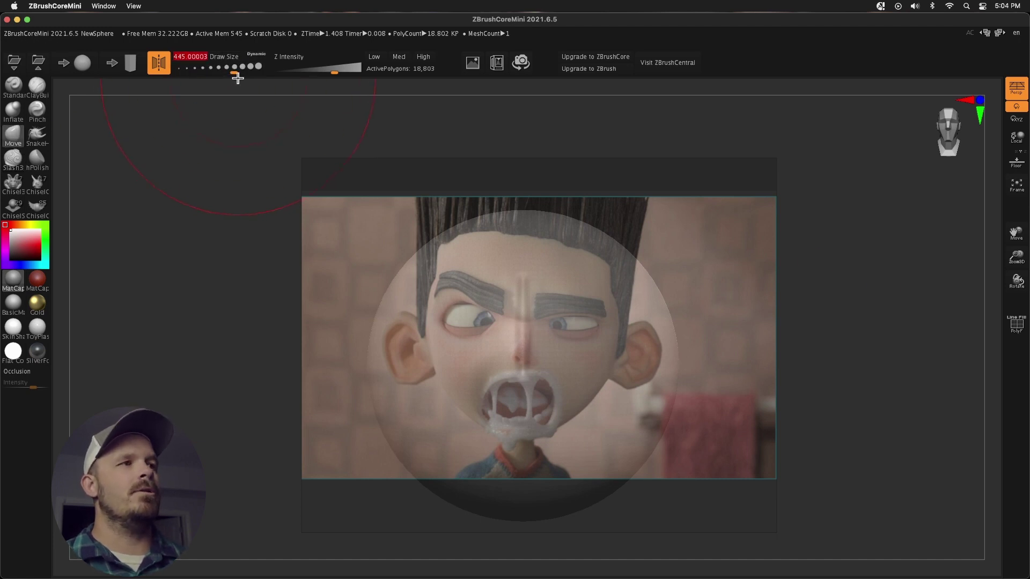
{"action": "key", "text": "s"}
{"action": "left_click_drag", "start_coordinate": [383, 352], "coordinate": [427, 328]}
{"action": "left_click_drag", "start_coordinate": [396, 358], "coordinate": [469, 306]}
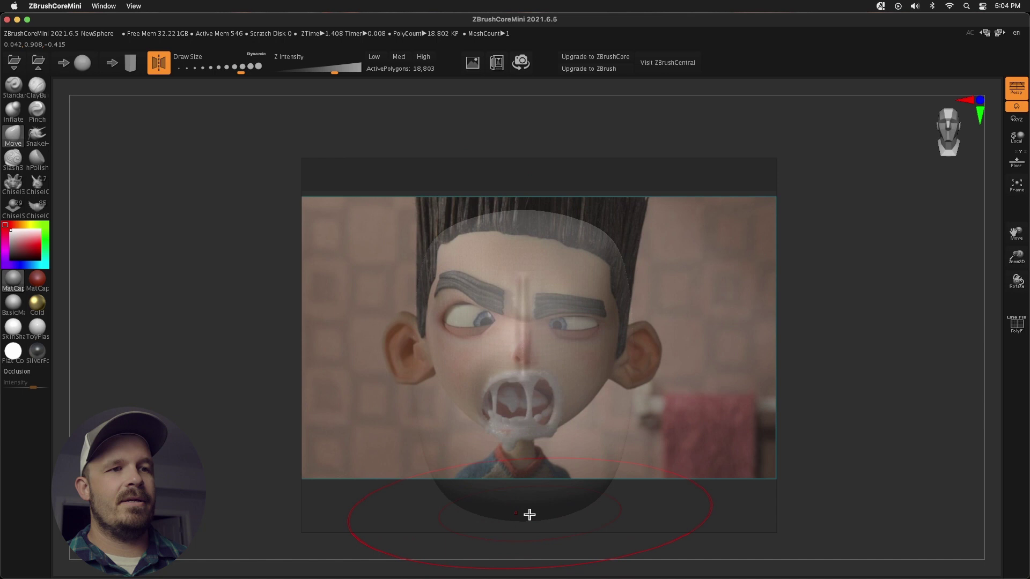
{"action": "mouse_move", "coordinate": [558, 519]}
{"action": "left_mouse_down"}
{"action": "mouse_move", "coordinate": [570, 490]}
{"action": "mouse_move", "coordinate": [604, 462]}
{"action": "mouse_move", "coordinate": [552, 443]}
{"action": "mouse_move", "coordinate": [552, 340]}
{"action": "mouse_move", "coordinate": [553, 356]}
{"action": "left_mouse_up"}
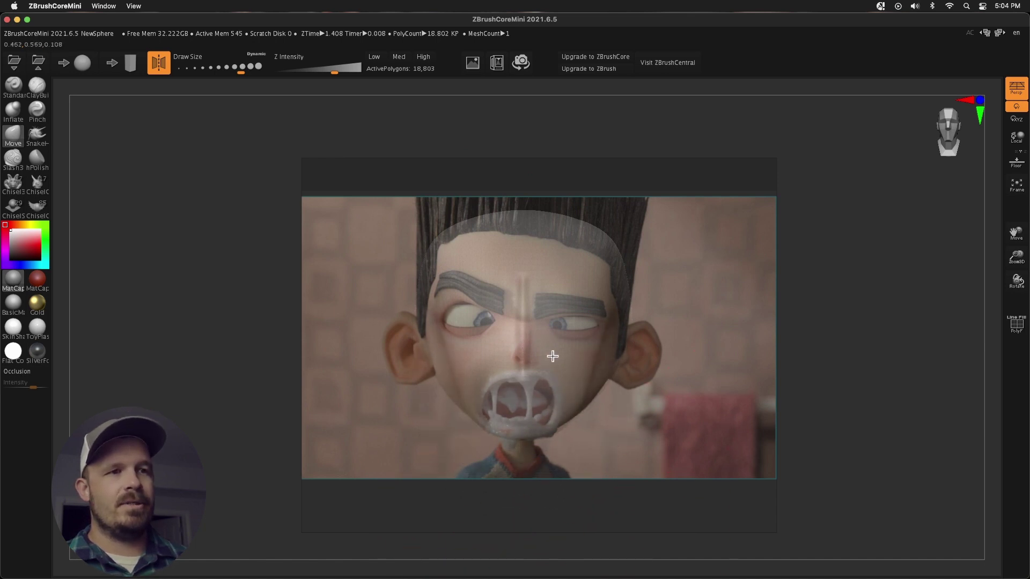
With a smaller brush, pull the head's sides wider, then check from the side and return to front view.
{"action": "key", "text": "s"}
{"action": "left_click", "coordinate": [438, 341]}
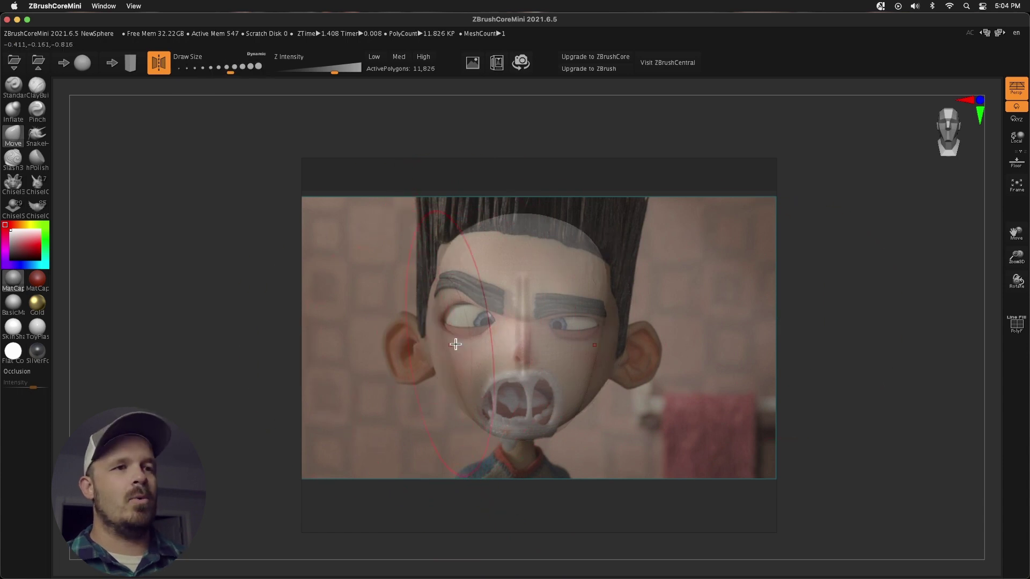
{"action": "left_click_drag", "start_coordinate": [278, 338], "coordinate": [338, 337]}
{"action": "left_click_drag", "start_coordinate": [455, 338], "coordinate": [444, 331]}
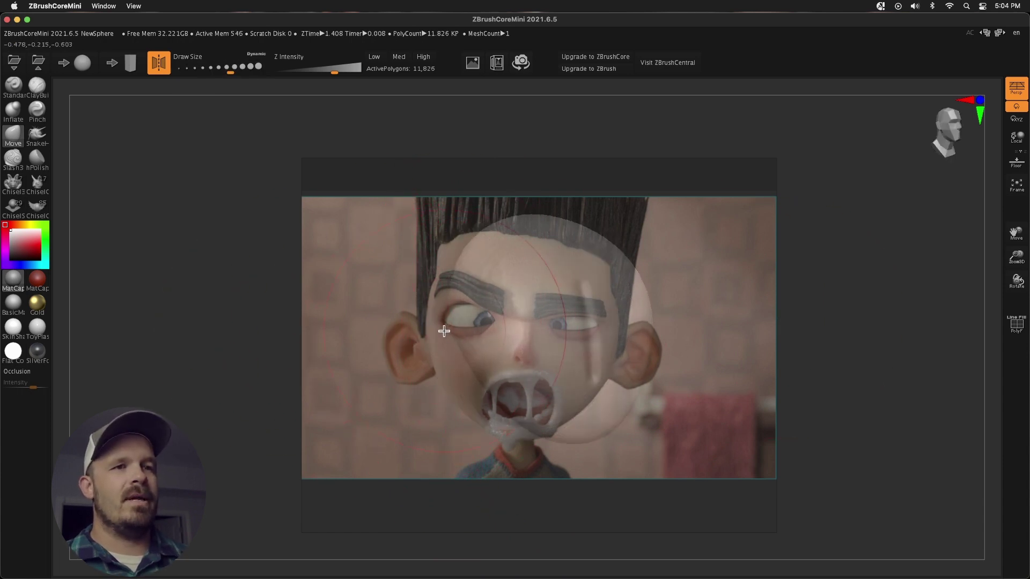
{"action": "left_click_drag", "start_coordinate": [804, 340], "coordinate": [789, 333], "text": "shift"}
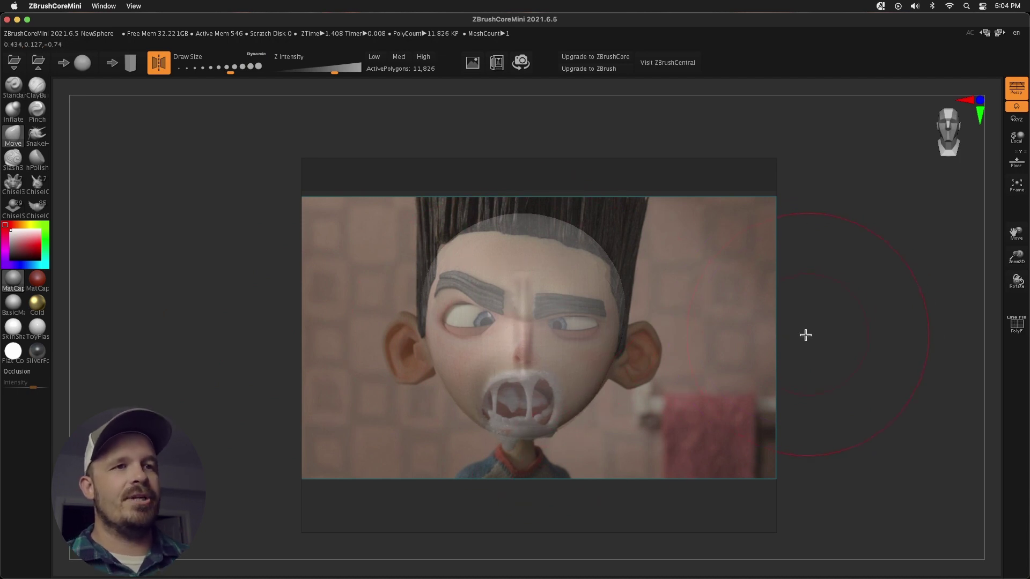
{"action": "left_click_drag", "start_coordinate": [825, 329], "coordinate": [878, 330]}
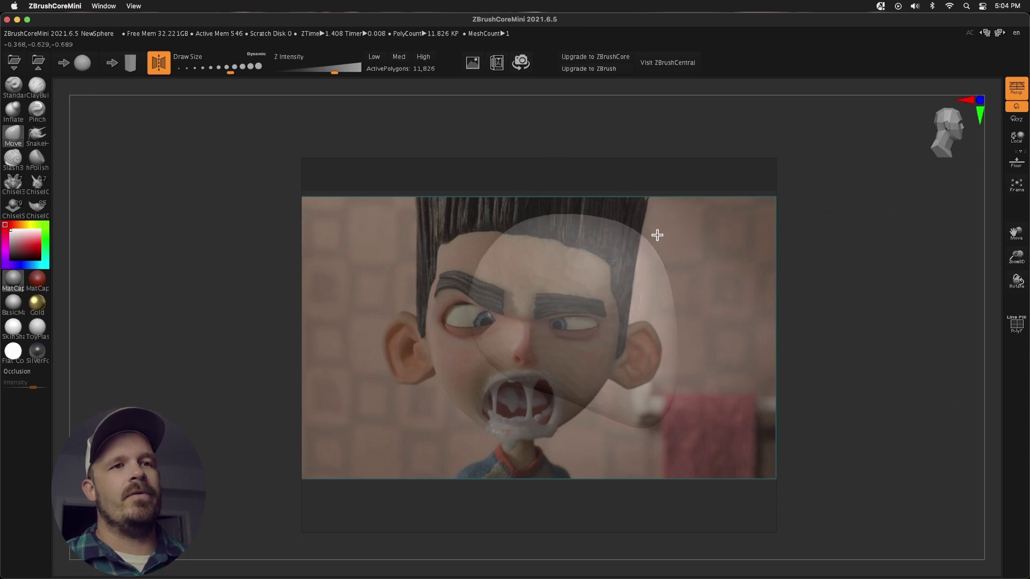
{"action": "left_click_drag", "start_coordinate": [880, 315], "coordinate": [731, 320]}
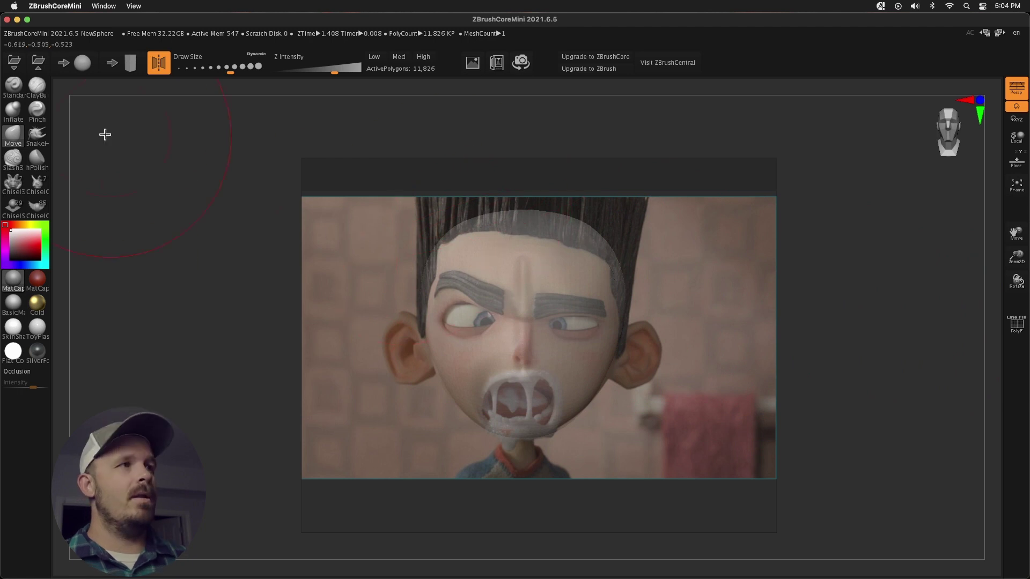
Build up clay around the eye sockets with a smaller ClayBuildup brush.
{"action": "left_click", "coordinate": [31, 88]}
{"action": "key", "text": "s"}
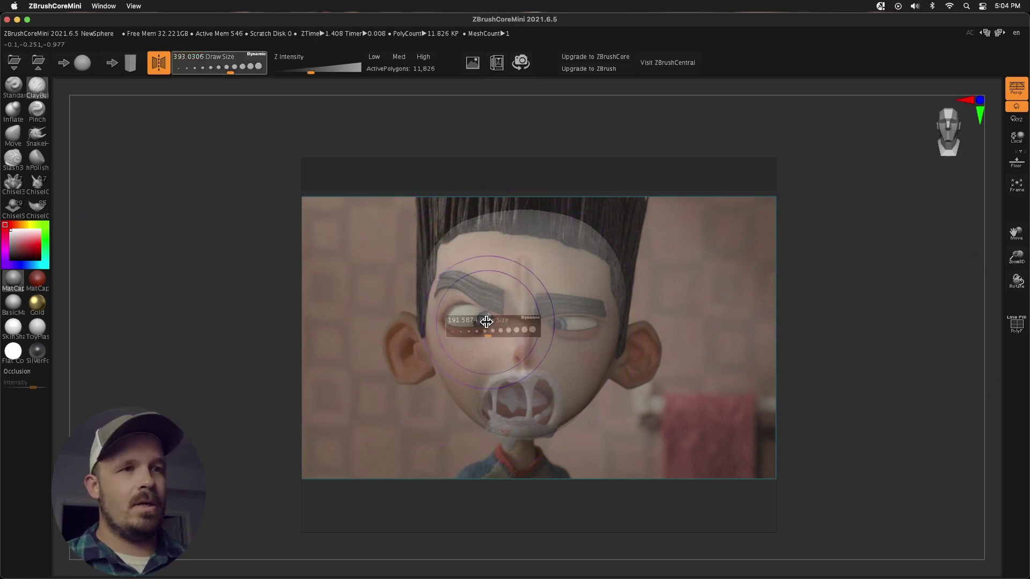
{"action": "left_click", "coordinate": [473, 322]}
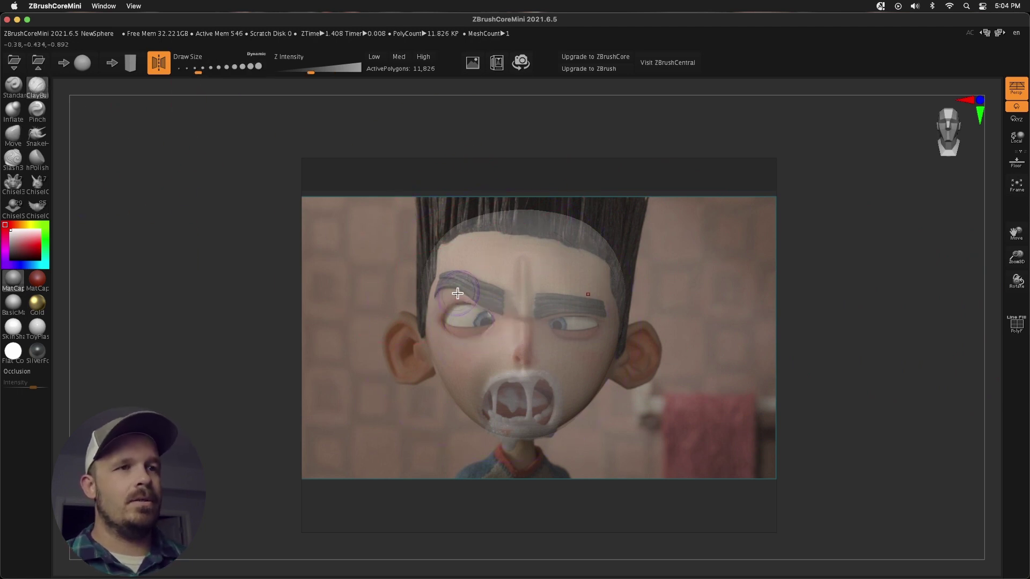
{"action": "mouse_move", "coordinate": [471, 317]}
{"action": "left_mouse_down"}
{"action": "mouse_move", "coordinate": [462, 323]}
{"action": "mouse_move", "coordinate": [470, 331]}
{"action": "mouse_move", "coordinate": [461, 314]}
{"action": "mouse_move", "coordinate": [471, 322]}
{"action": "left_mouse_up"}
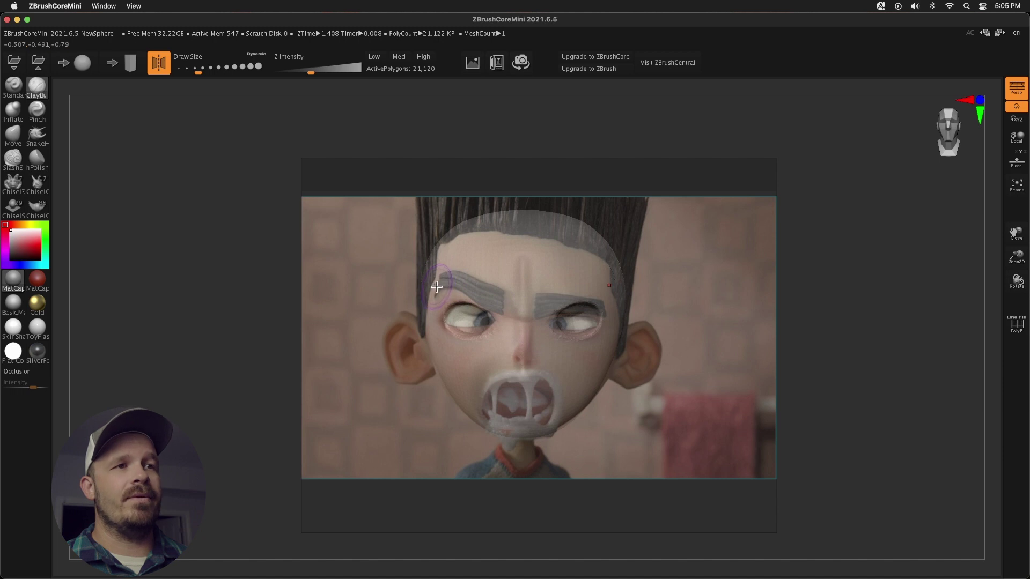
Sculpt the brow ridge, the nose ridge, and the mouth with its upper lip.
{"action": "mouse_move", "coordinate": [436, 287]}
{"action": "left_mouse_down"}
{"action": "mouse_move", "coordinate": [447, 271]}
{"action": "mouse_move", "coordinate": [472, 276]}
{"action": "mouse_move", "coordinate": [502, 297]}
{"action": "mouse_move", "coordinate": [487, 299]}
{"action": "left_mouse_up"}
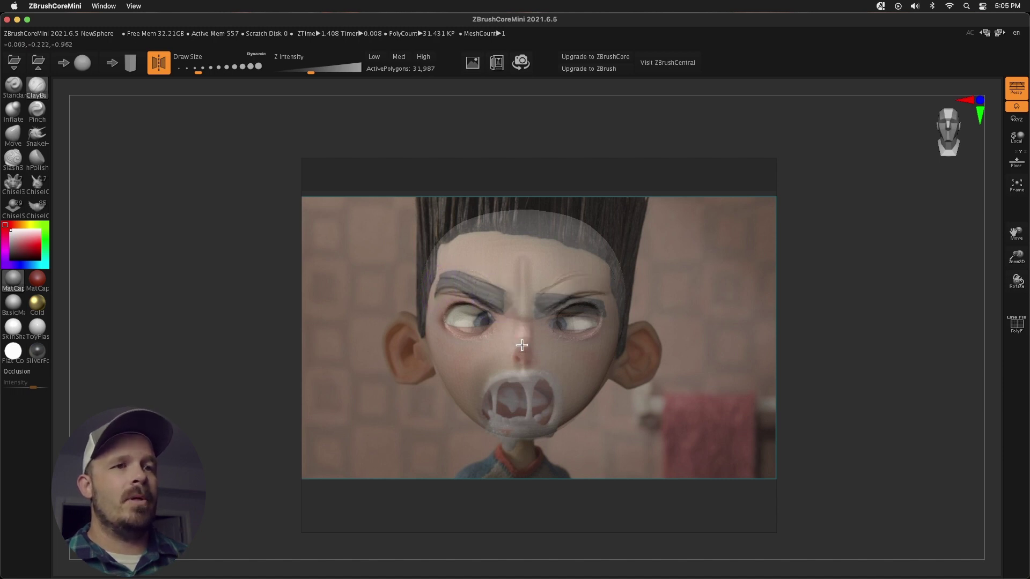
{"action": "left_click_drag", "start_coordinate": [522, 345], "coordinate": [522, 359]}
{"action": "left_click_drag", "start_coordinate": [523, 325], "coordinate": [523, 351]}
{"action": "left_click_drag", "start_coordinate": [522, 306], "coordinate": [522, 360]}
{"action": "mouse_move", "coordinate": [518, 402]}
{"action": "left_mouse_down"}
{"action": "mouse_move", "coordinate": [529, 407]}
{"action": "mouse_move", "coordinate": [502, 397]}
{"action": "mouse_move", "coordinate": [536, 394]}
{"action": "left_mouse_up"}
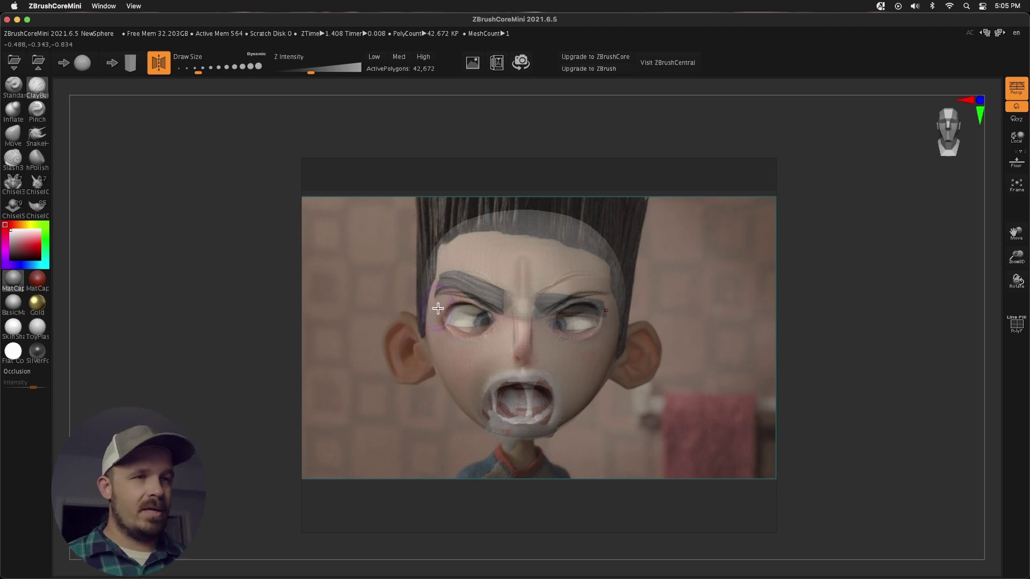
Orbit to a three-quarter view and build out the ears on both sides with a larger brush.
{"action": "key", "text": "s"}
{"action": "mouse_move", "coordinate": [431, 306]}
{"action": "left_mouse_down"}
{"action": "mouse_move", "coordinate": [416, 317]}
{"action": "mouse_move", "coordinate": [421, 309]}
{"action": "left_mouse_up"}
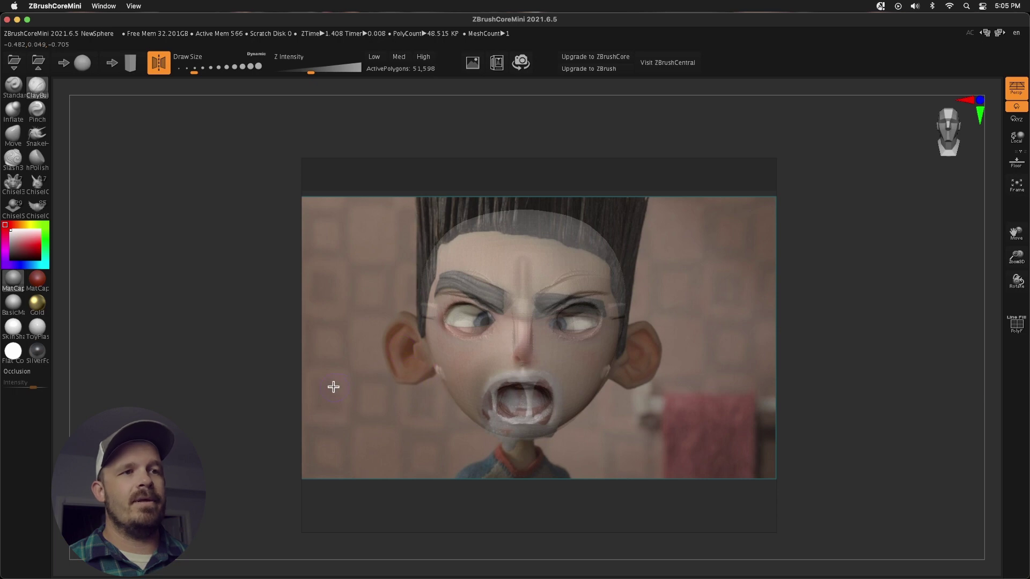
{"action": "left_click_drag", "start_coordinate": [333, 387], "coordinate": [628, 312]}
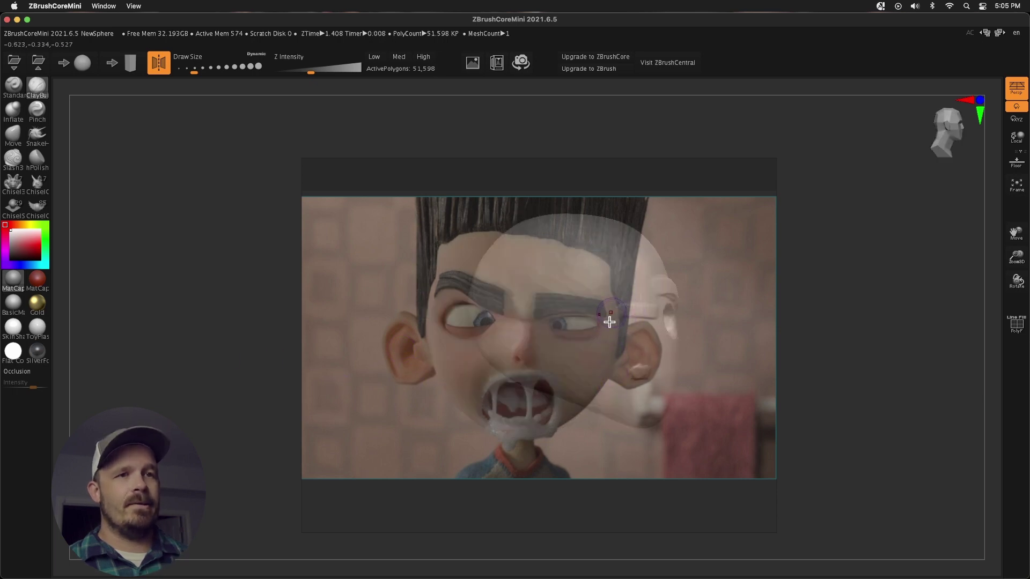
{"action": "key", "text": "s"}
{"action": "left_click_drag", "start_coordinate": [614, 339], "coordinate": [611, 312]}
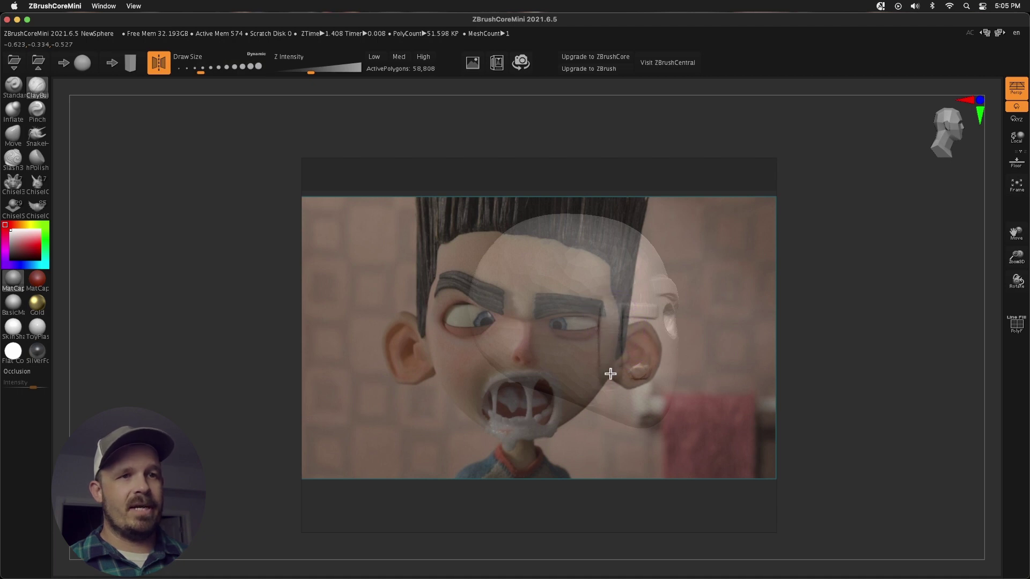
{"action": "left_click_drag", "start_coordinate": [610, 374], "coordinate": [610, 326]}
{"action": "left_click_drag", "start_coordinate": [863, 333], "coordinate": [807, 323]}
Try pushing the ear tops down with the Move brush, then undo it.
{"action": "left_click", "coordinate": [16, 135]}
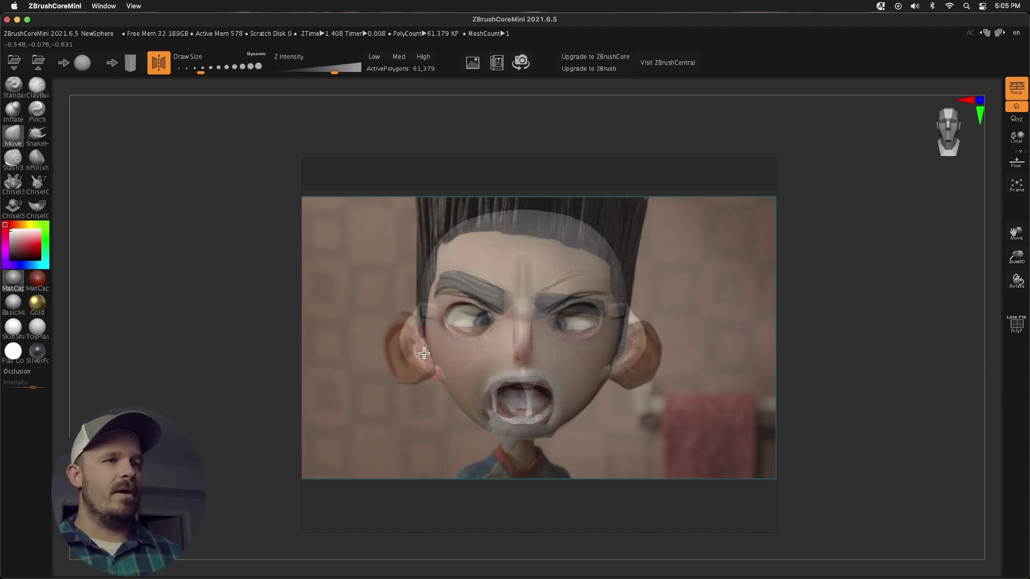
{"action": "key", "text": "s"}
{"action": "mouse_move", "coordinate": [422, 325]}
{"action": "left_mouse_down"}
{"action": "mouse_move", "coordinate": [382, 315]}
{"action": "mouse_move", "coordinate": [394, 395]}
{"action": "left_mouse_up"}
{"action": "left_click_drag", "start_coordinate": [413, 309], "coordinate": [403, 321]}
{"action": "key", "text": "super+z"}
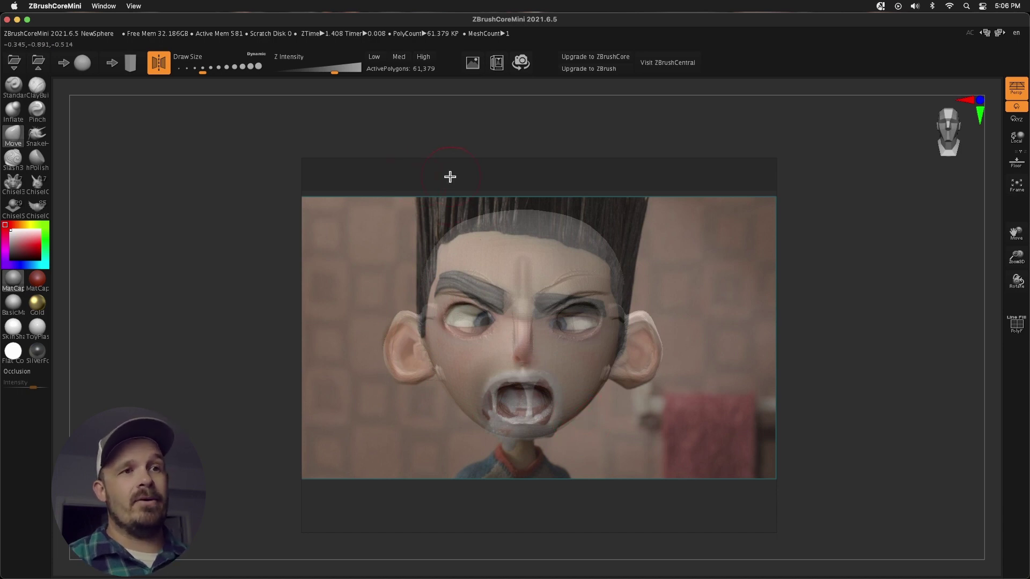
Bring PureRef forward and raise its Master Opacity to full.
{"action": "mouse_move", "coordinate": [11, 212]}
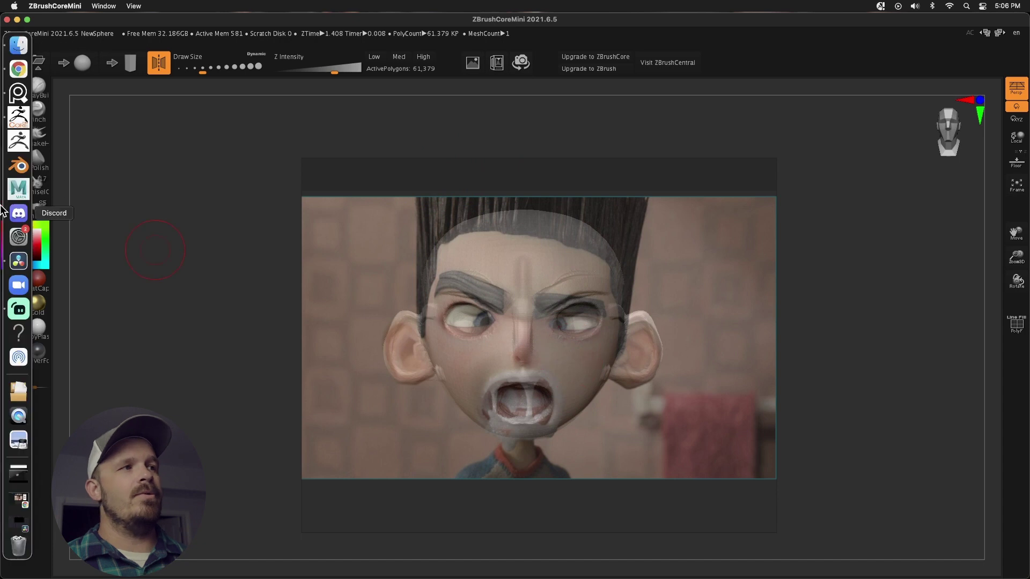
{"action": "left_click", "coordinate": [19, 93]}
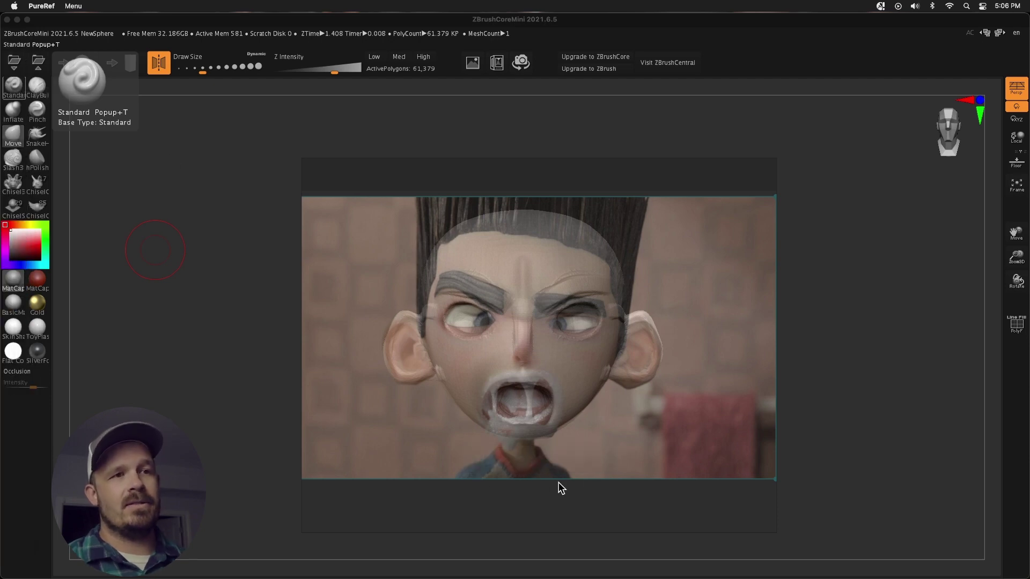
{"action": "mouse_move", "coordinate": [453, 198]}
{"action": "left_mouse_down"}
{"action": "mouse_move", "coordinate": [616, 187]}
{"action": "mouse_move", "coordinate": [437, 169]}
{"action": "left_mouse_up"}
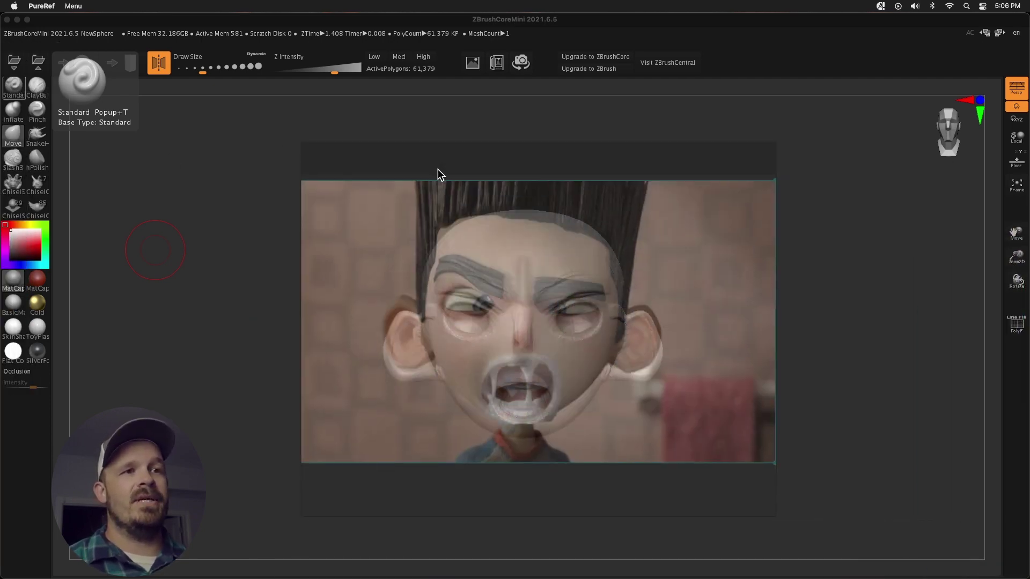
{"action": "right_click", "coordinate": [505, 168]}
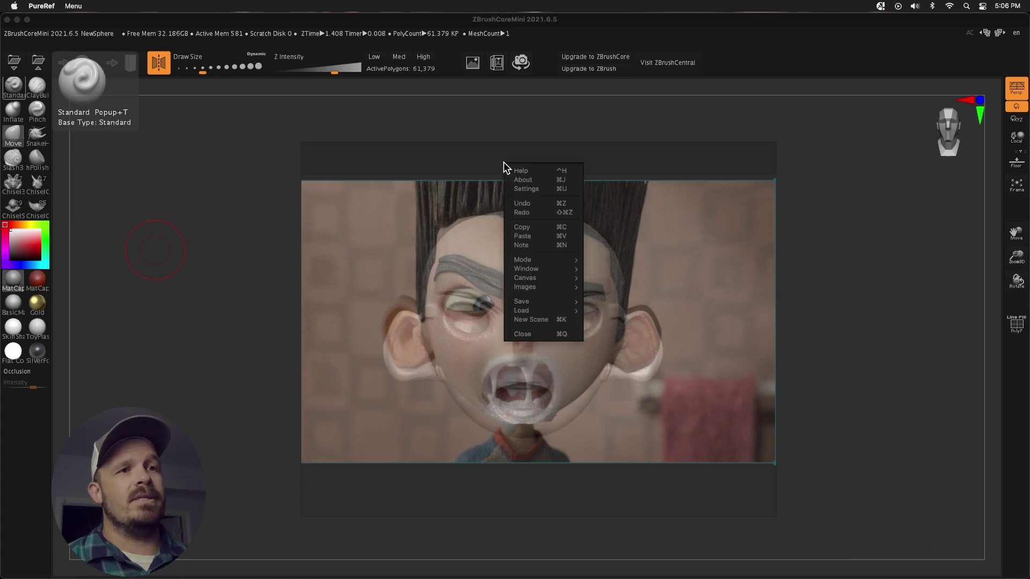
{"action": "left_click", "coordinate": [539, 188]}
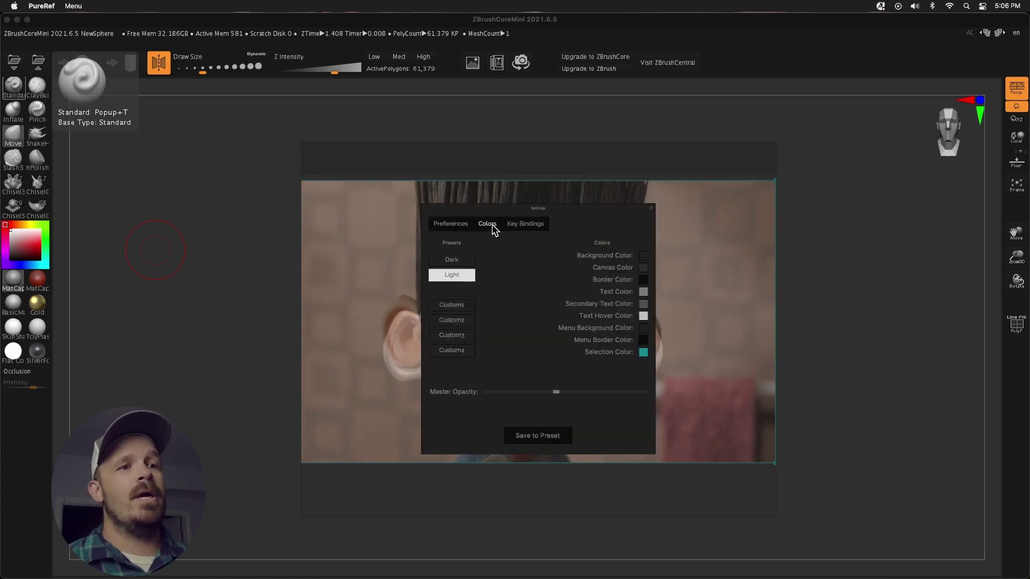
{"action": "left_click_drag", "start_coordinate": [561, 395], "coordinate": [672, 395]}
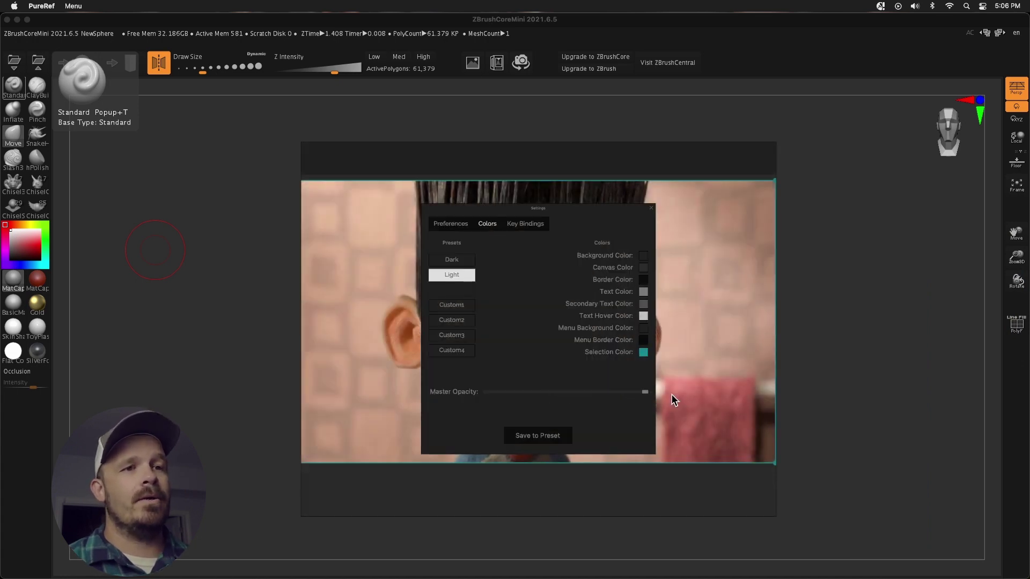
{"action": "left_click", "coordinate": [651, 208]}
Shrink the reference window and park it in the top-right corner.
{"action": "left_click_drag", "start_coordinate": [769, 496], "coordinate": [491, 328]}
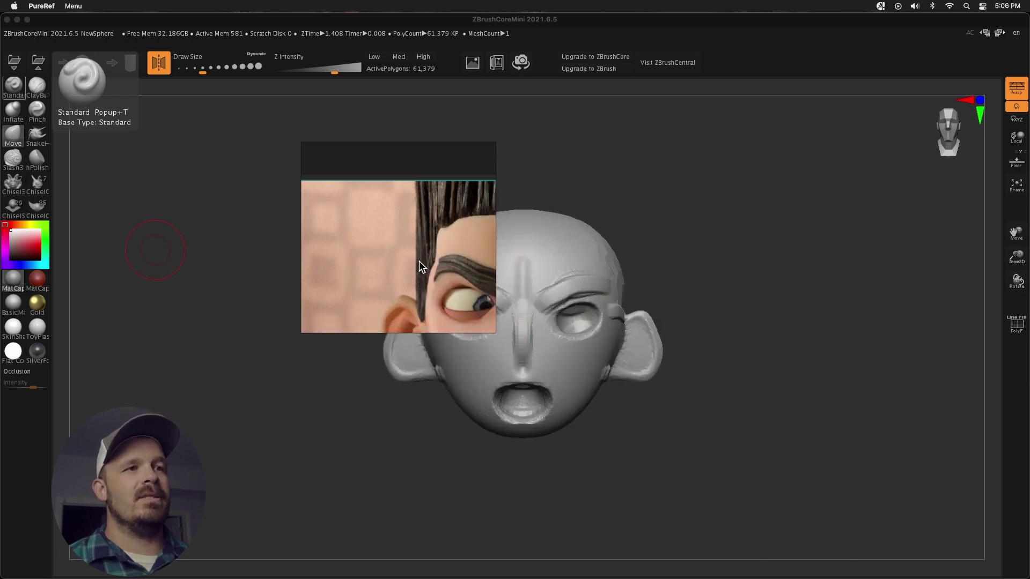
{"action": "scroll", "coordinate": [419, 267], "scroll_direction": "down", "scroll_amount": 5}
{"action": "scroll", "coordinate": [420, 267], "scroll_direction": "up", "scroll_amount": 5}
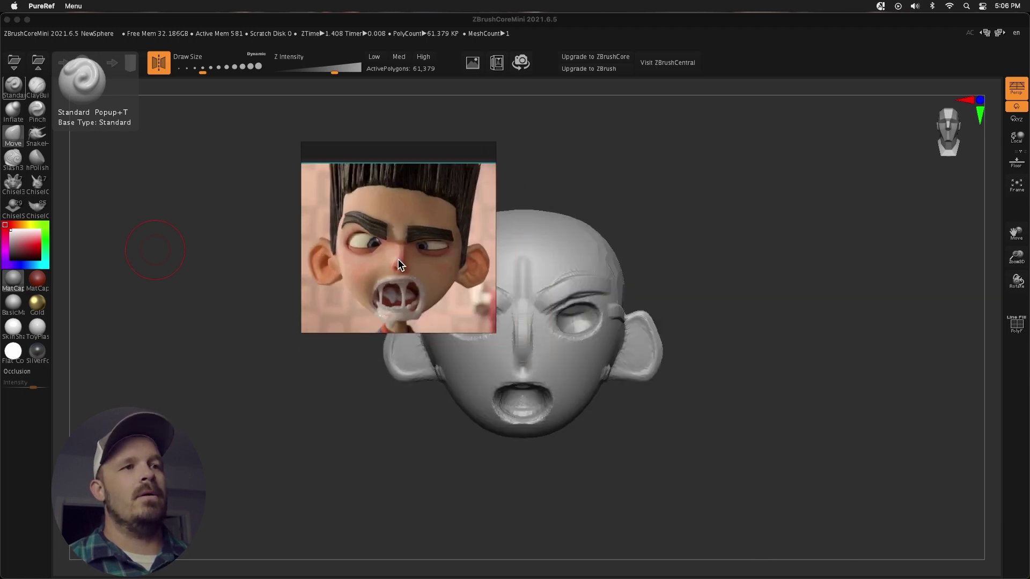
{"action": "left_click_drag", "start_coordinate": [425, 143], "coordinate": [930, 81]}
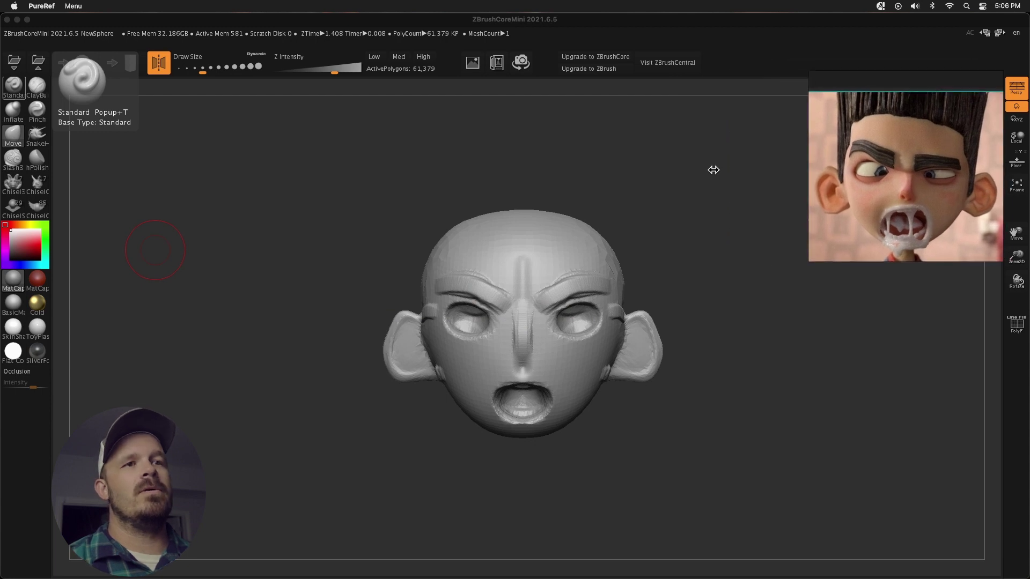
{"action": "left_click", "coordinate": [663, 251]}
Set PureRef's mode to Always On Top.
{"action": "right_click", "coordinate": [898, 163]}
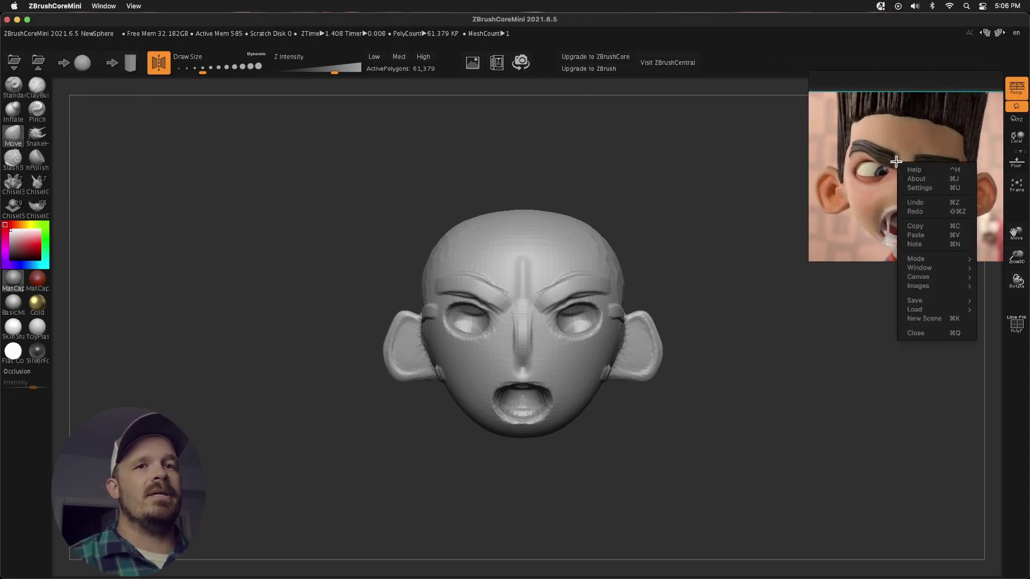
{"action": "mouse_move", "coordinate": [923, 259]}
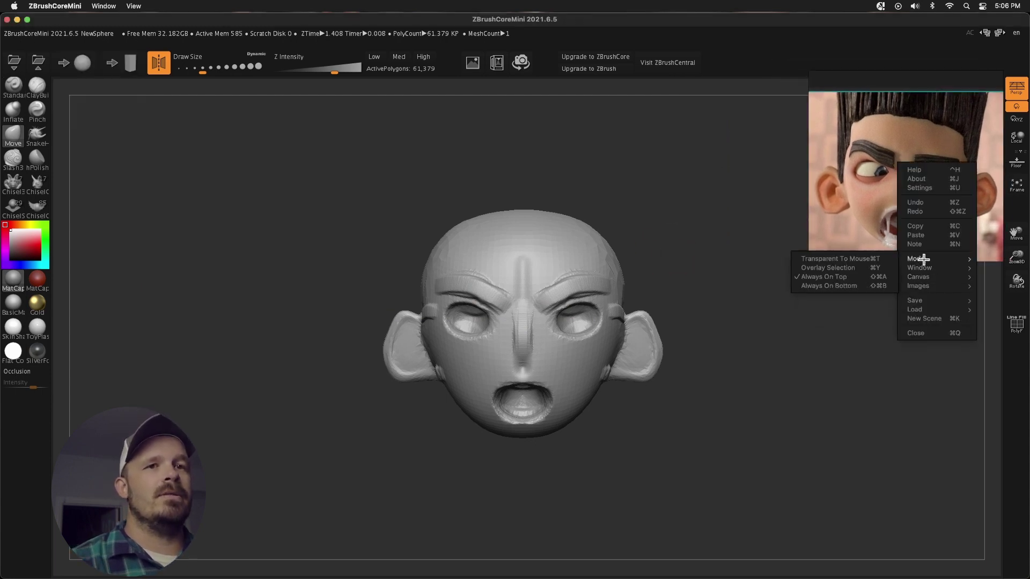
{"action": "left_click", "coordinate": [833, 277]}
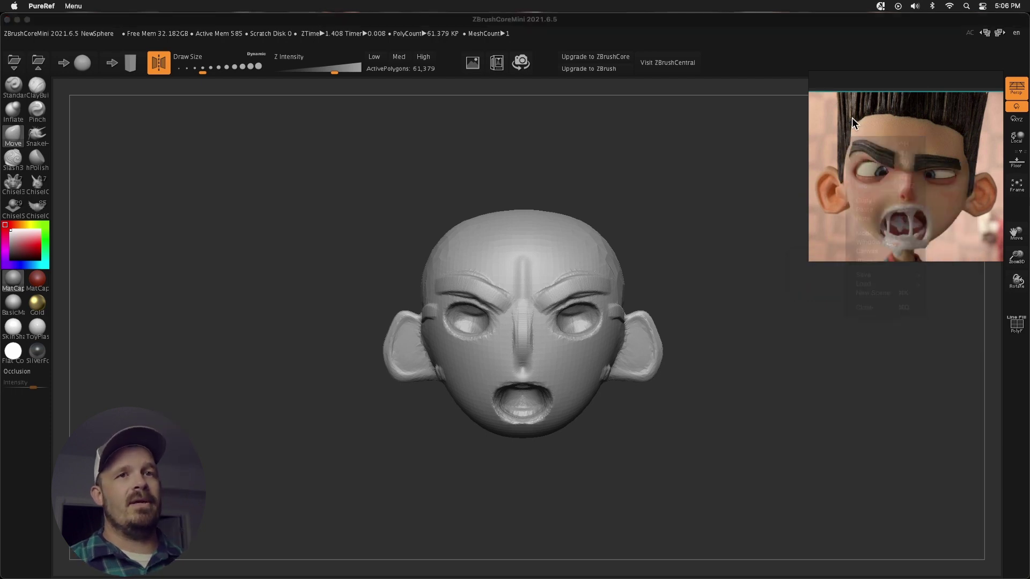
Orbit the sculpted head to three-quarter and rear views.
{"action": "left_click", "coordinate": [632, 243]}
{"action": "mouse_move", "coordinate": [644, 218]}
{"action": "left_mouse_down"}
{"action": "mouse_move", "coordinate": [624, 235]}
{"action": "mouse_move", "coordinate": [651, 221]}
{"action": "left_mouse_up"}
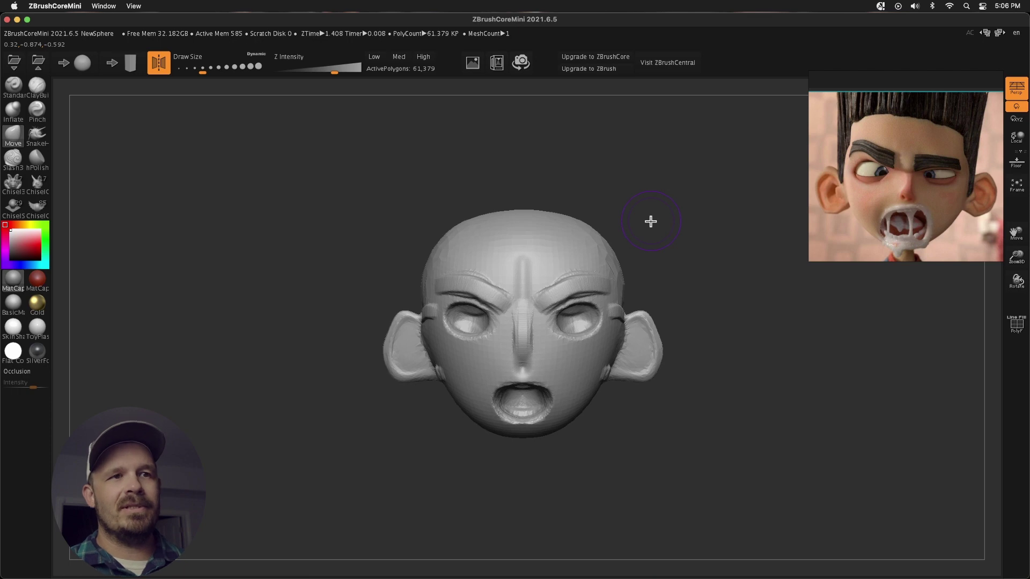
{"action": "mouse_move", "coordinate": [676, 236]}
{"action": "left_mouse_down"}
{"action": "mouse_move", "coordinate": [739, 246]}
{"action": "mouse_move", "coordinate": [644, 233]}
{"action": "mouse_move", "coordinate": [673, 235]}
{"action": "left_mouse_up"}
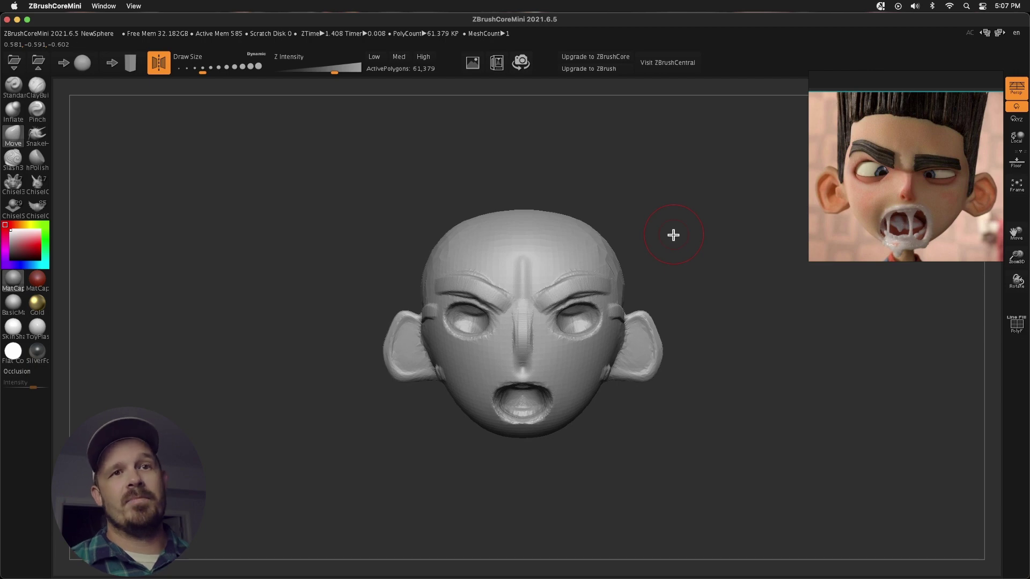